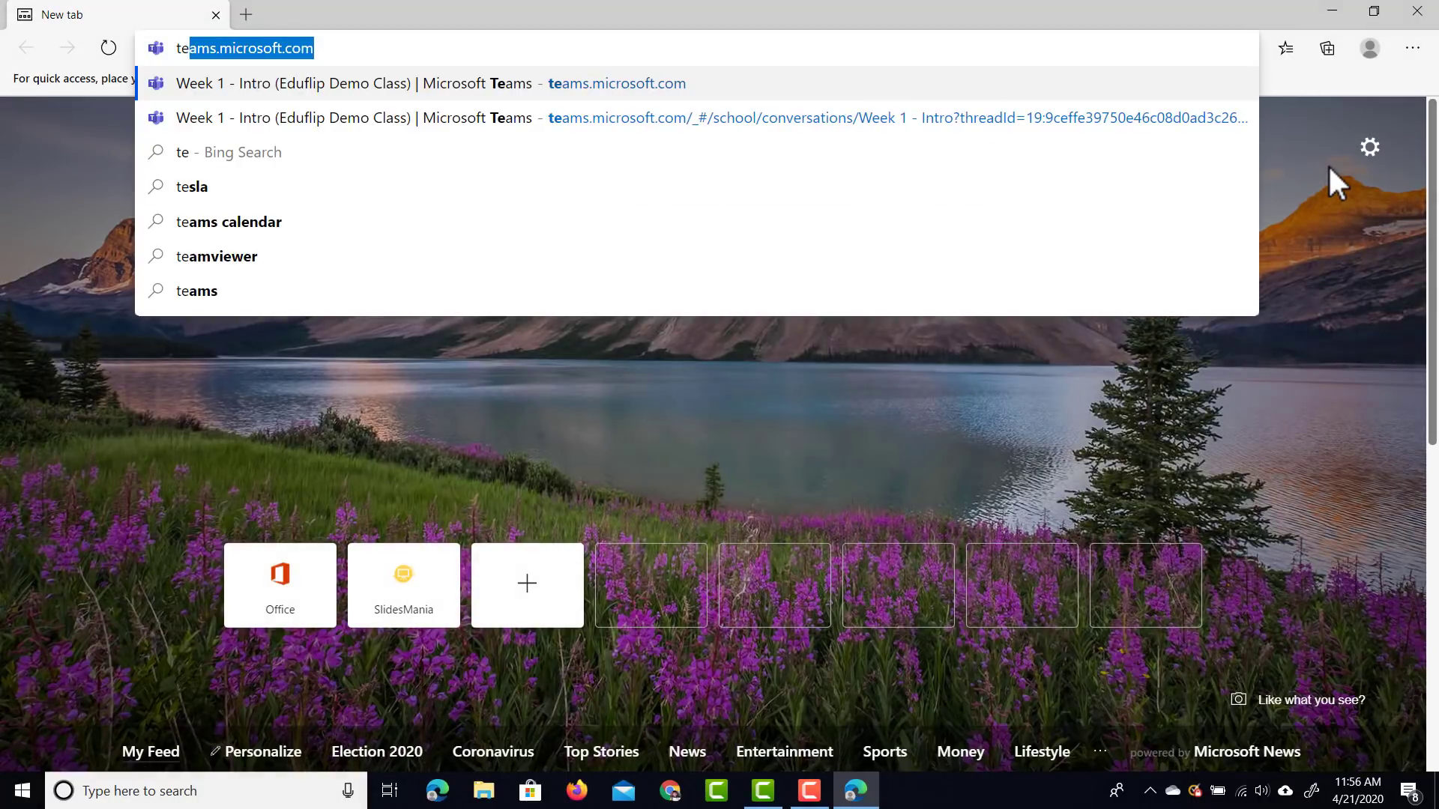
- Go to teams.microsoft.com and start scheduling a meeting in the Week 2 - The bulk channel of Eduflip Demo Class
key(Return)
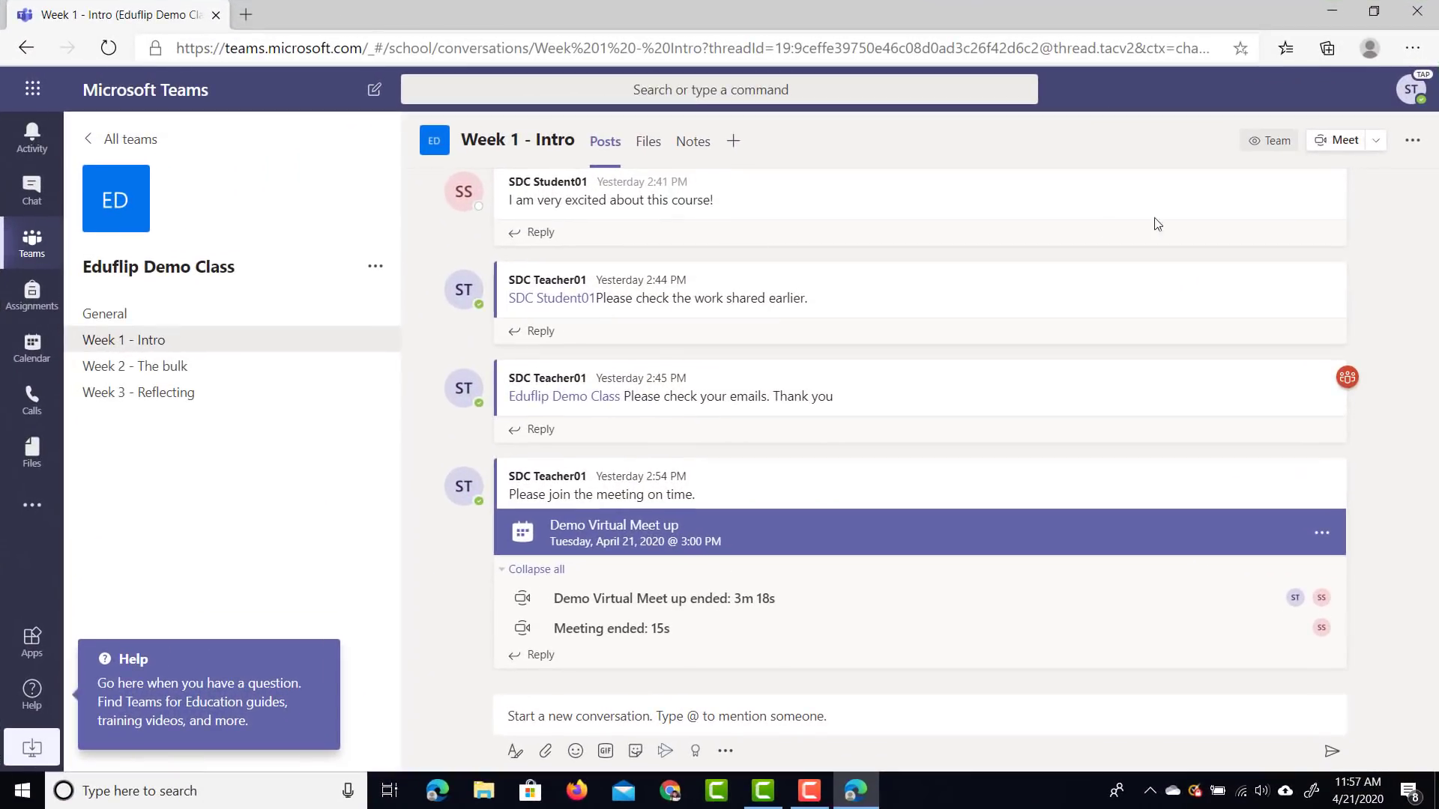
click(156, 370)
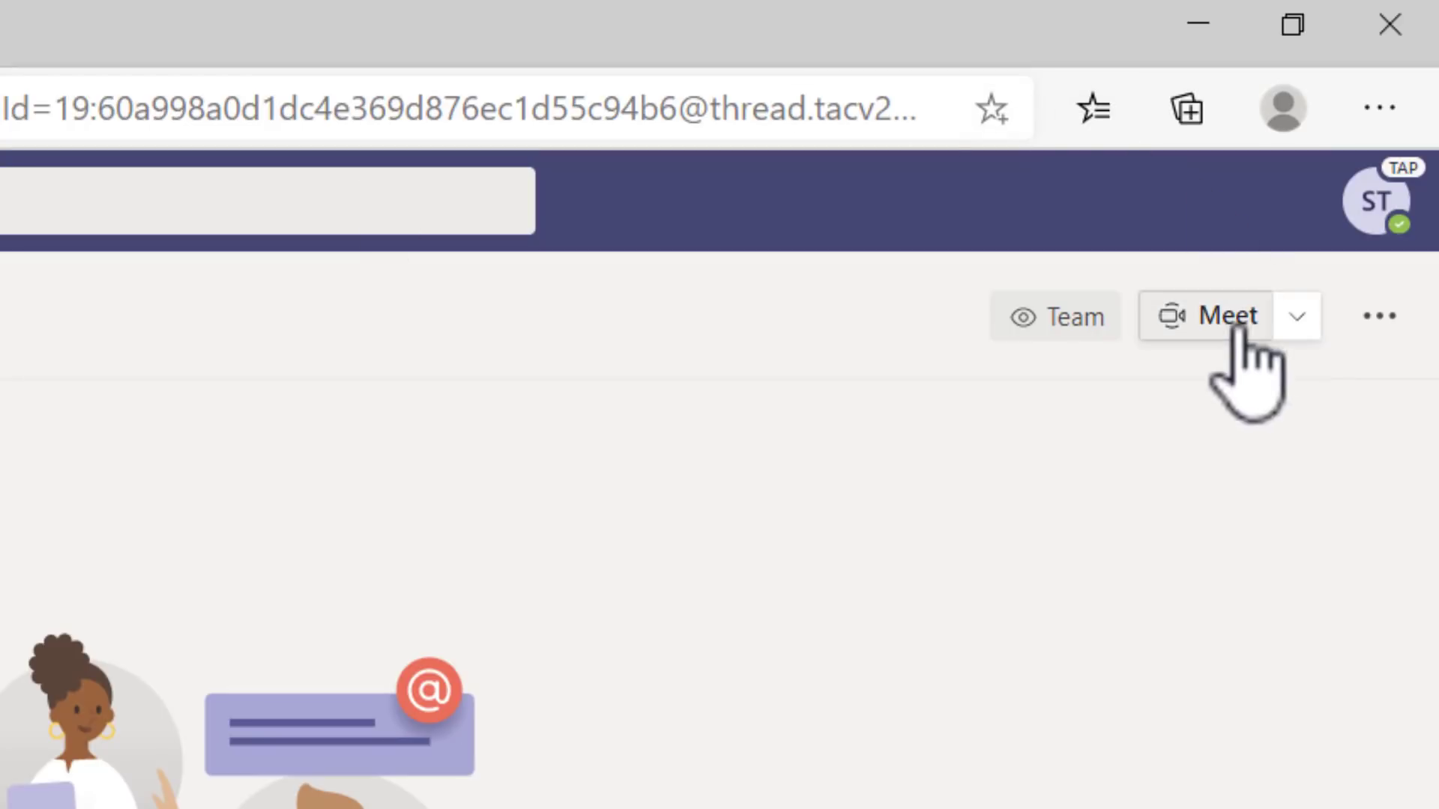
click(1315, 320)
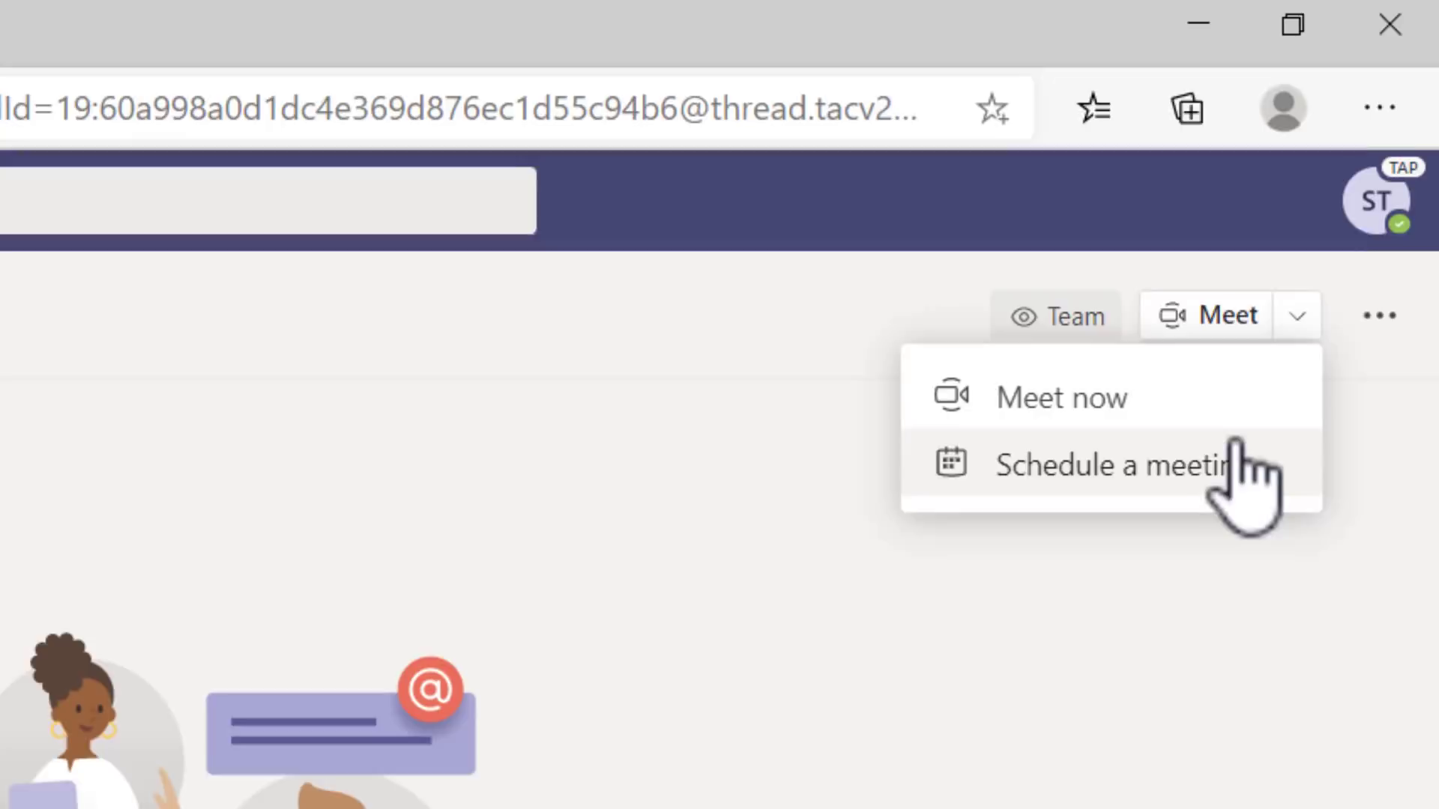
click(1234, 461)
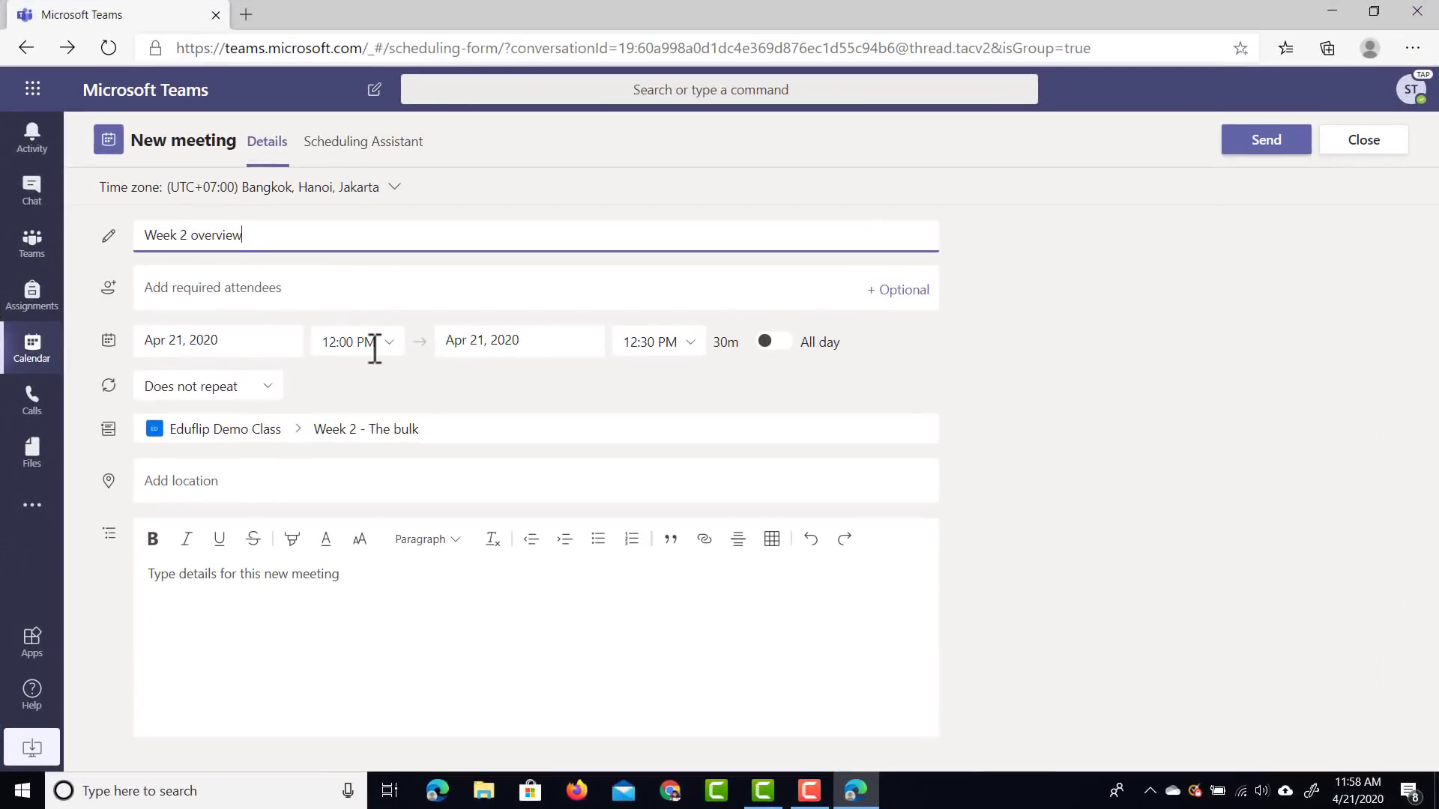
- Title the channel meeting "Week 2 overview", set its end time to 1:00 PM, and send it
click(674, 344)
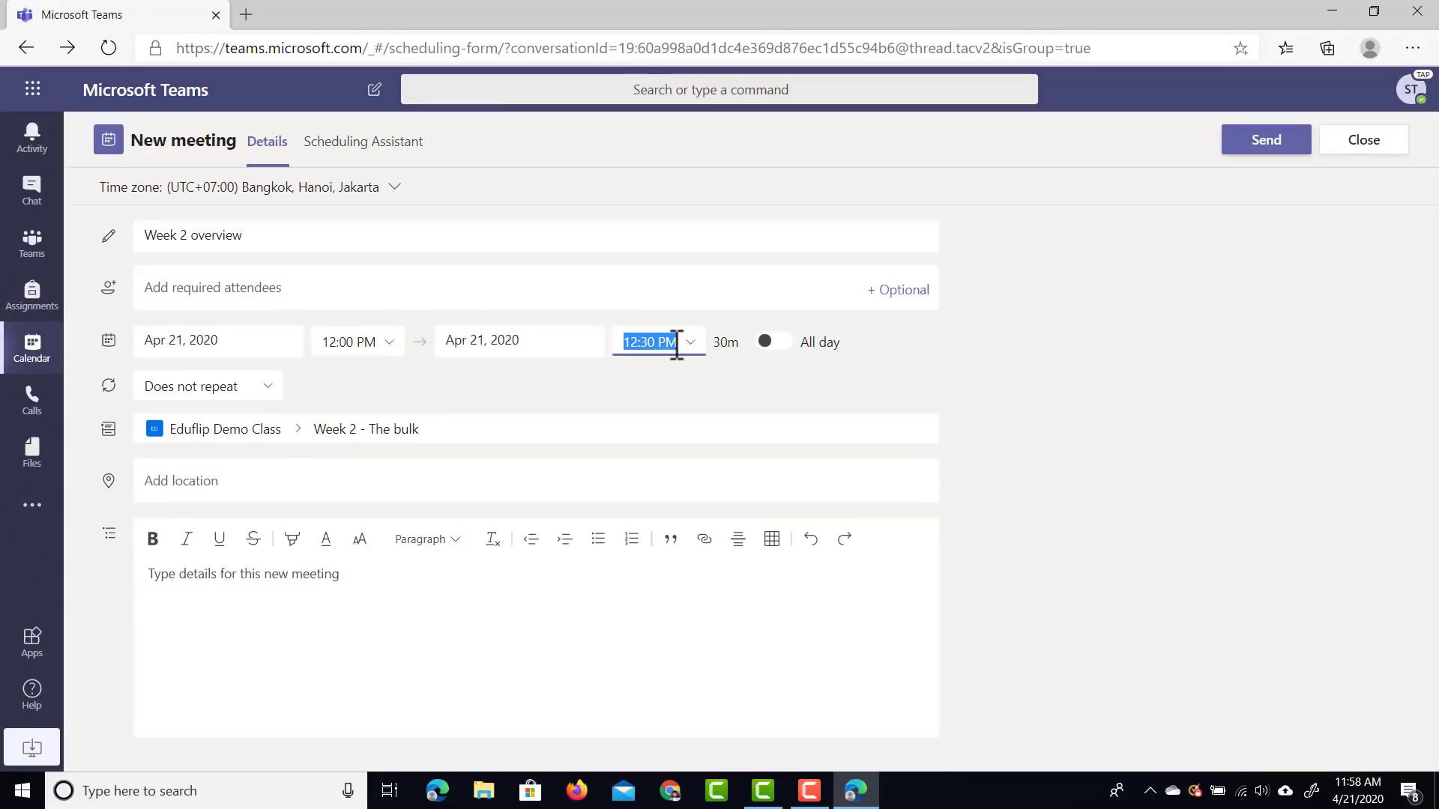
click(694, 439)
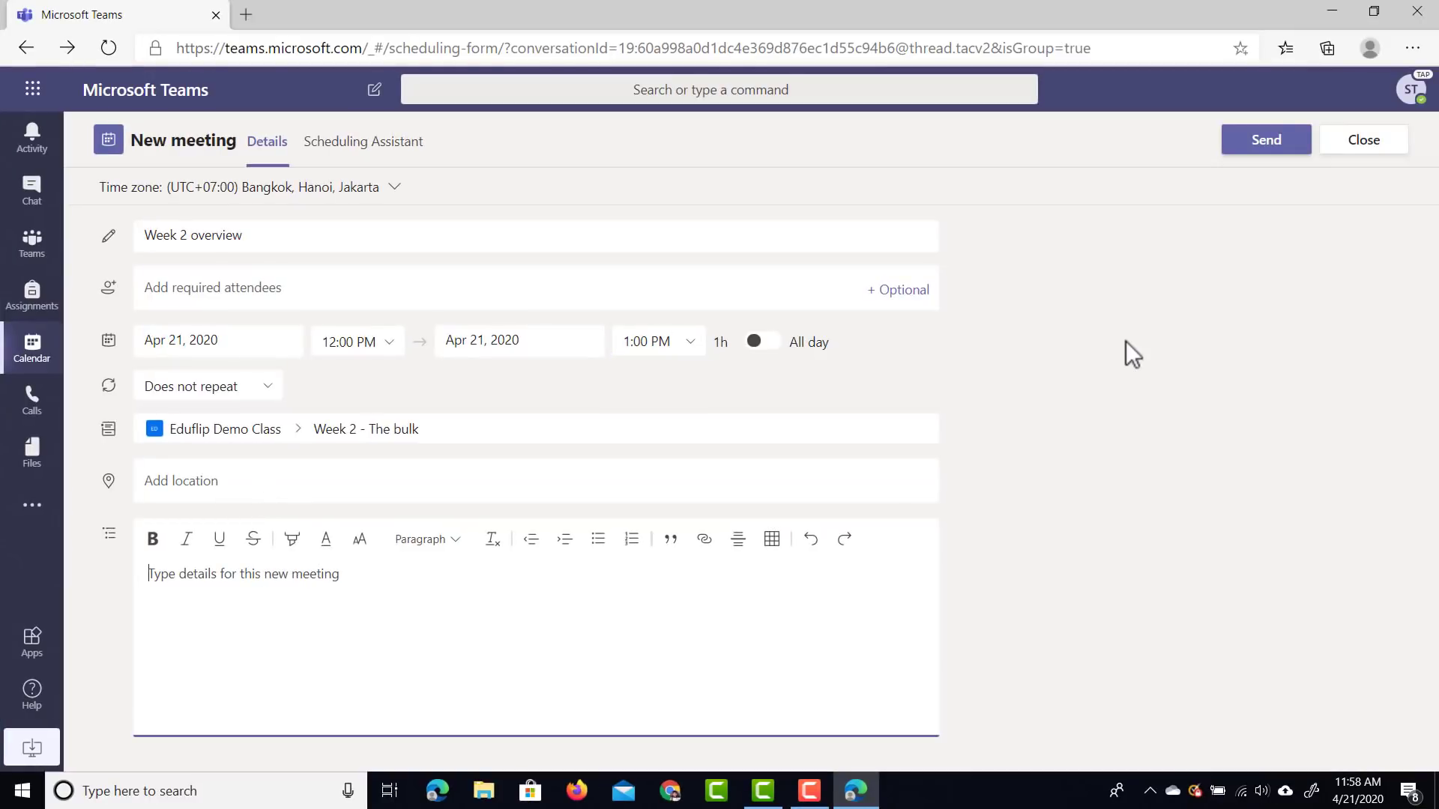
click(1275, 142)
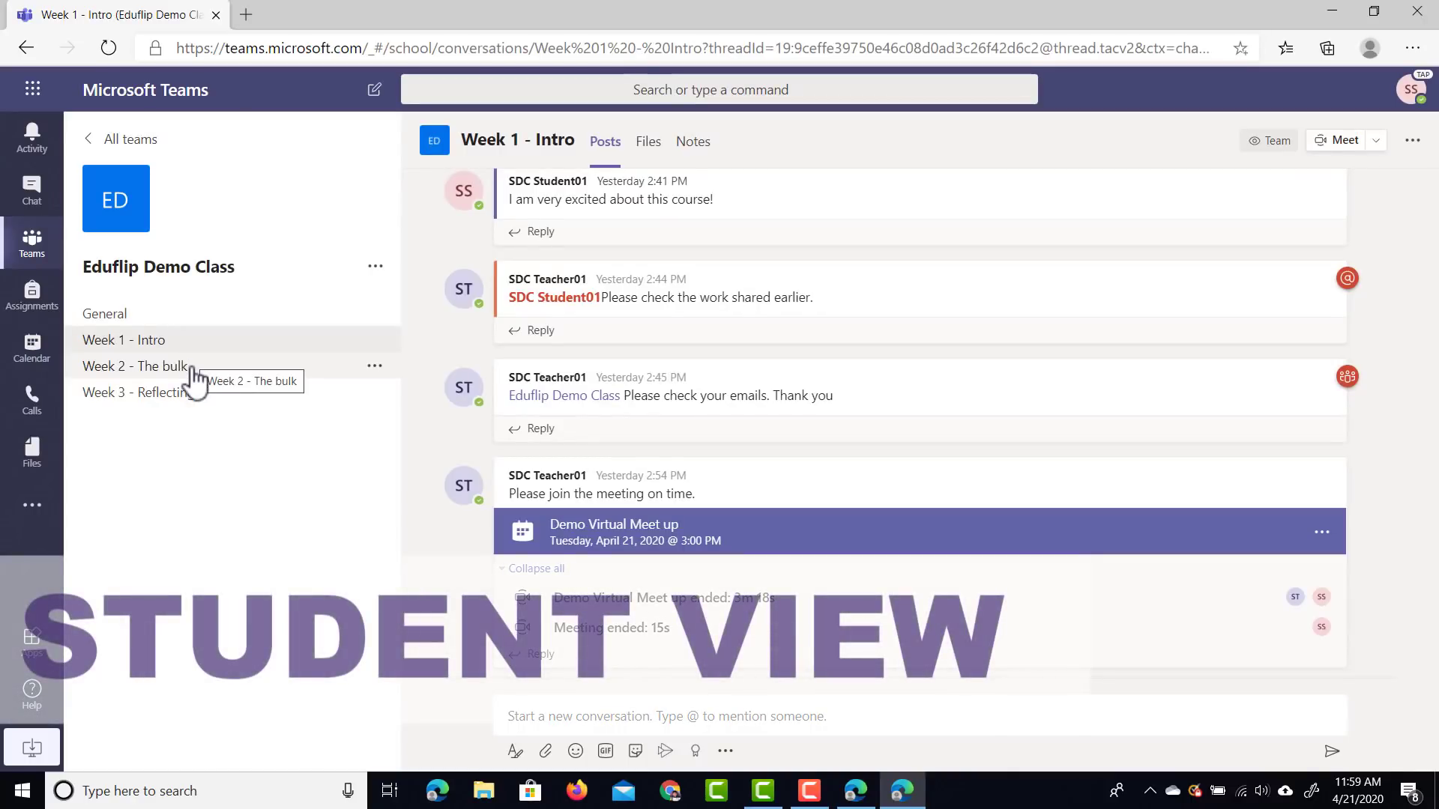
- View the Week 2 overview meeting from the student account in the Week 2 - The bulk channel
click(193, 371)
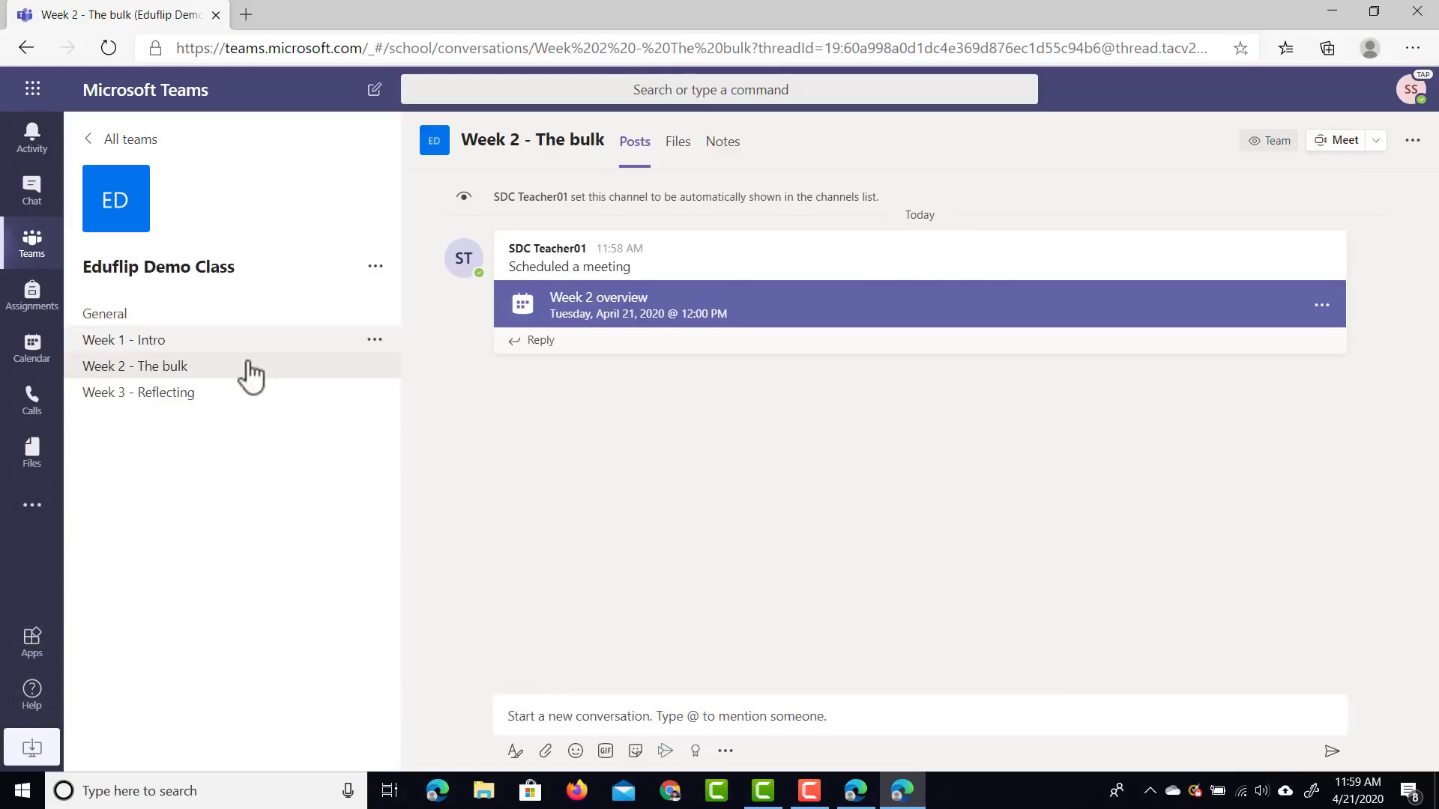
click(707, 312)
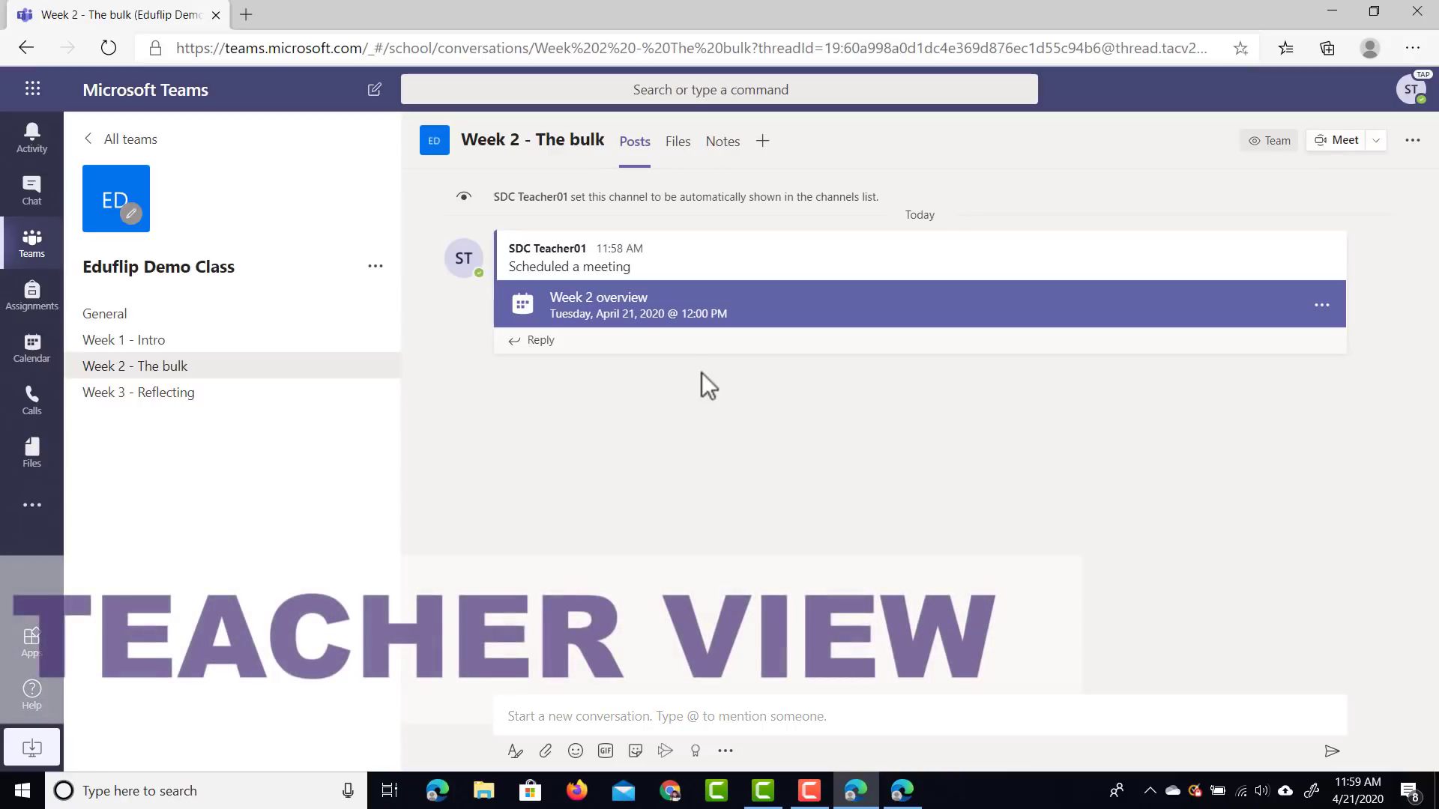
- From the teacher account, open the Week 2 overview meeting options and let only People in my organization bypass the lobby
click(749, 308)
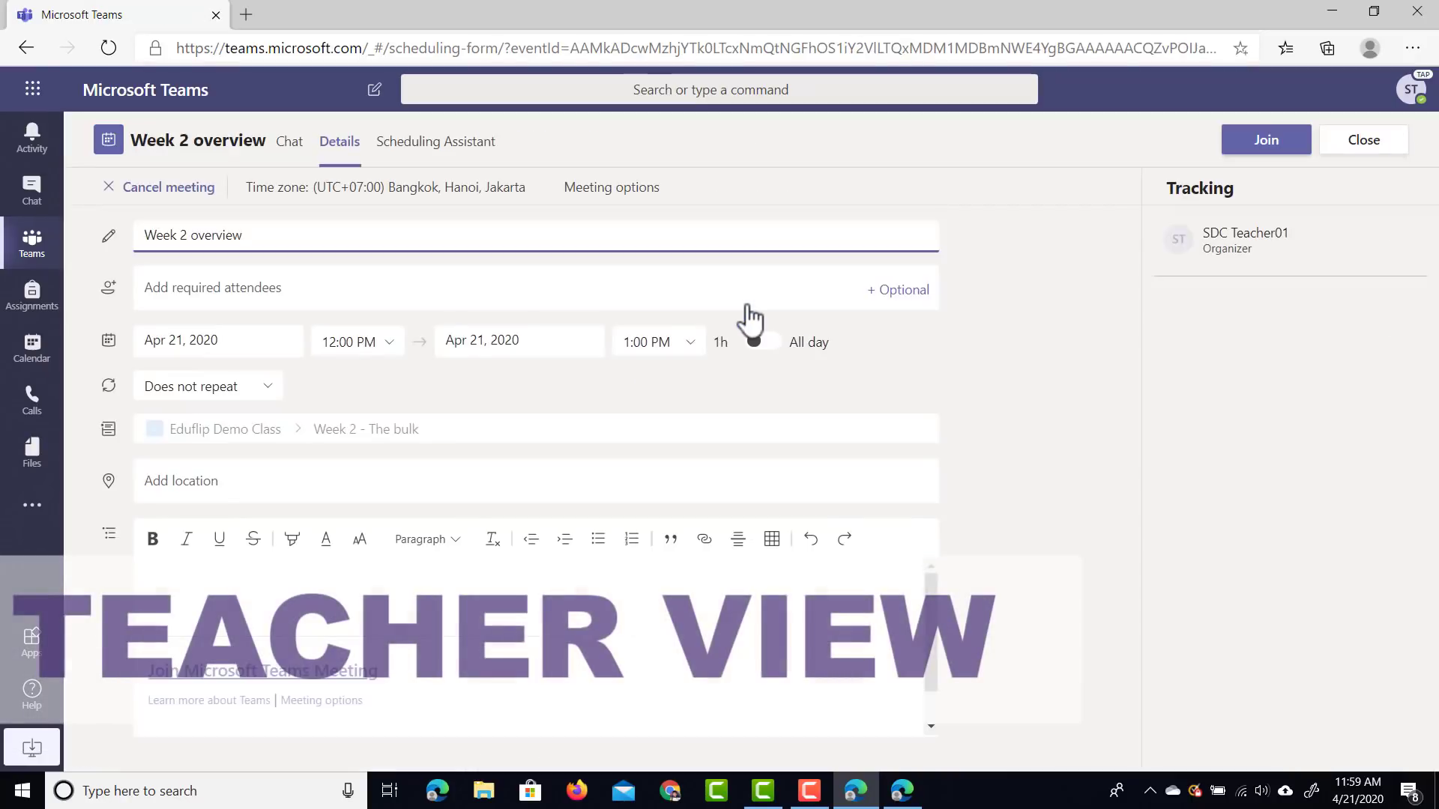
click(604, 189)
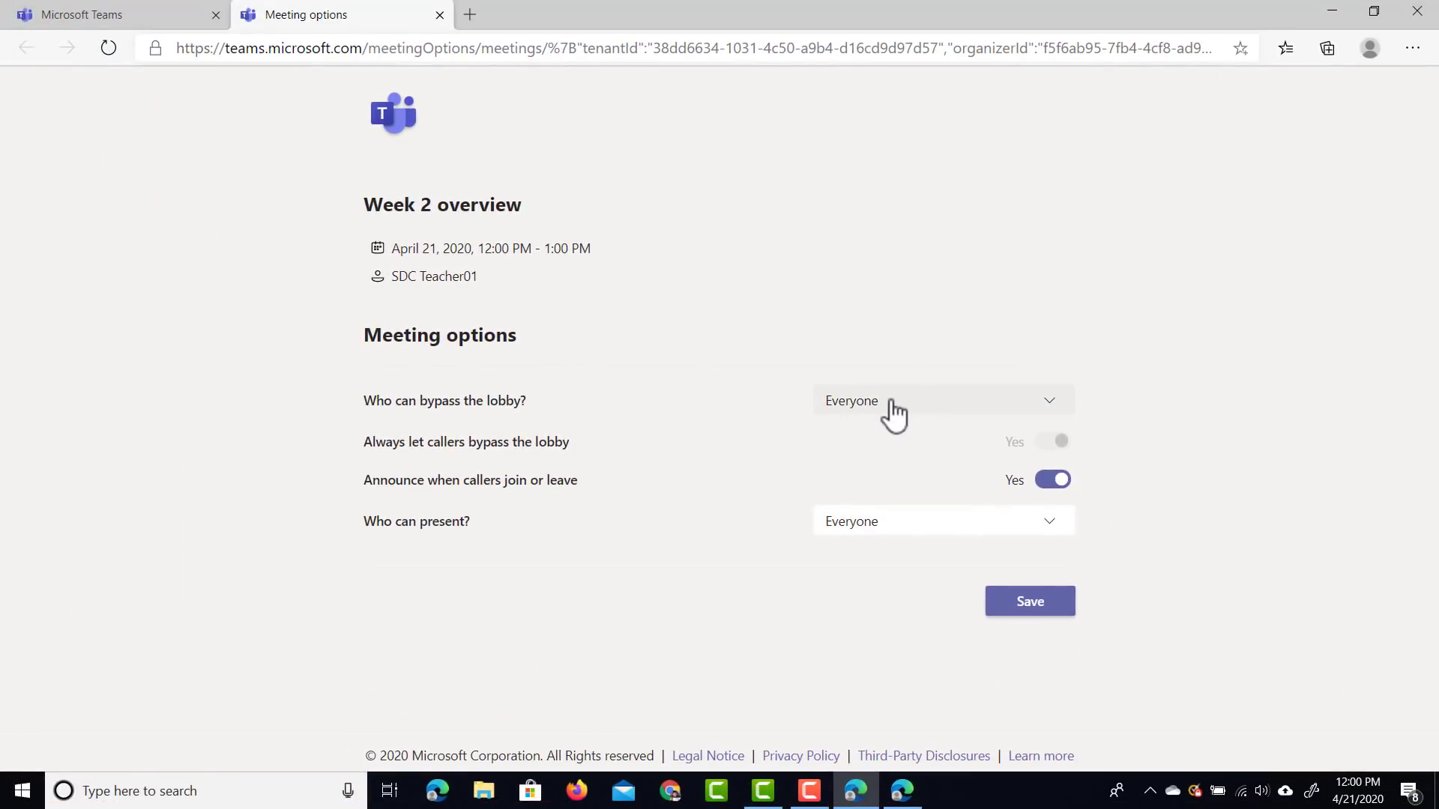
click(894, 415)
click(894, 412)
click(896, 412)
click(942, 489)
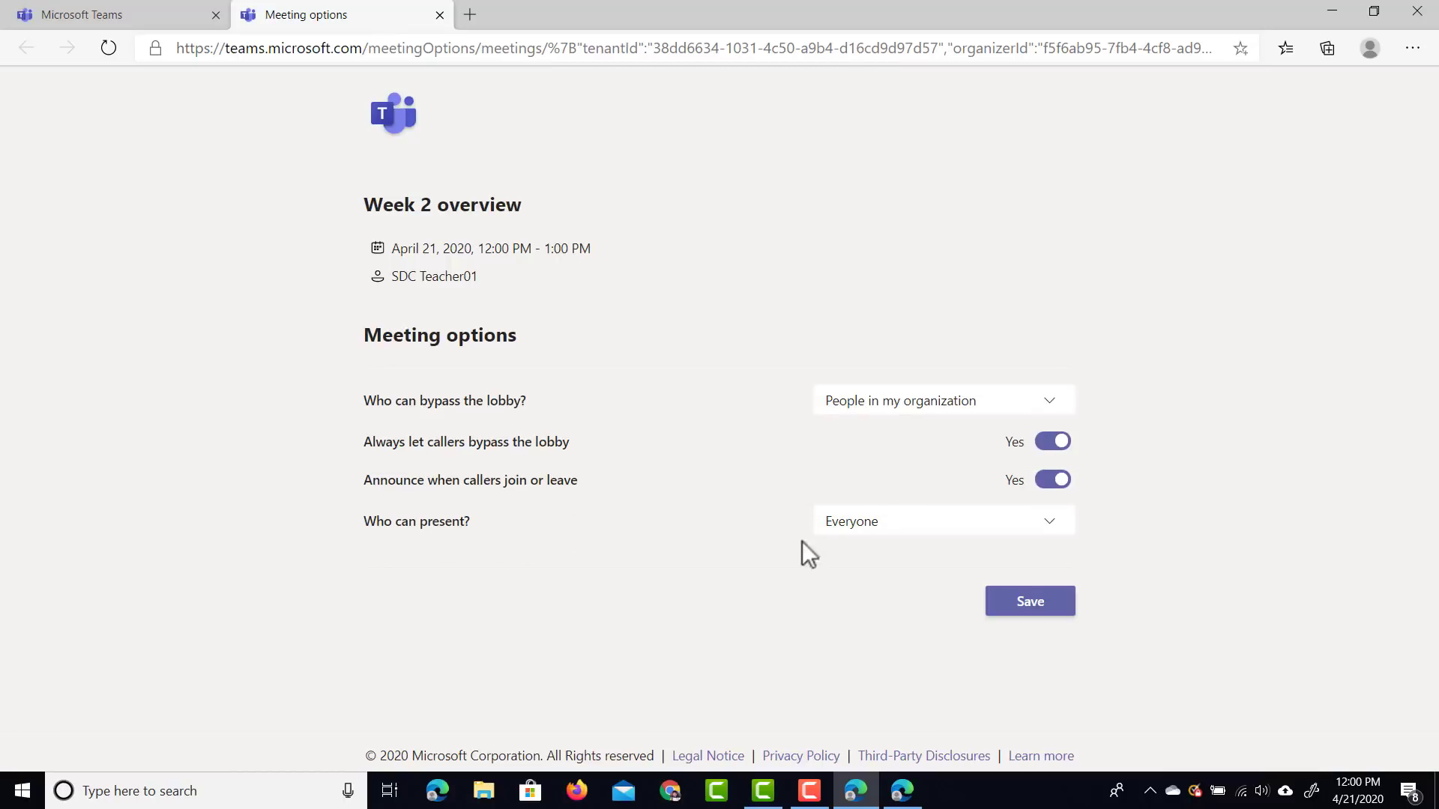
- Restrict presenting to Only me, stop callers from always bypassing the lobby, then save and close the meeting options
click(896, 533)
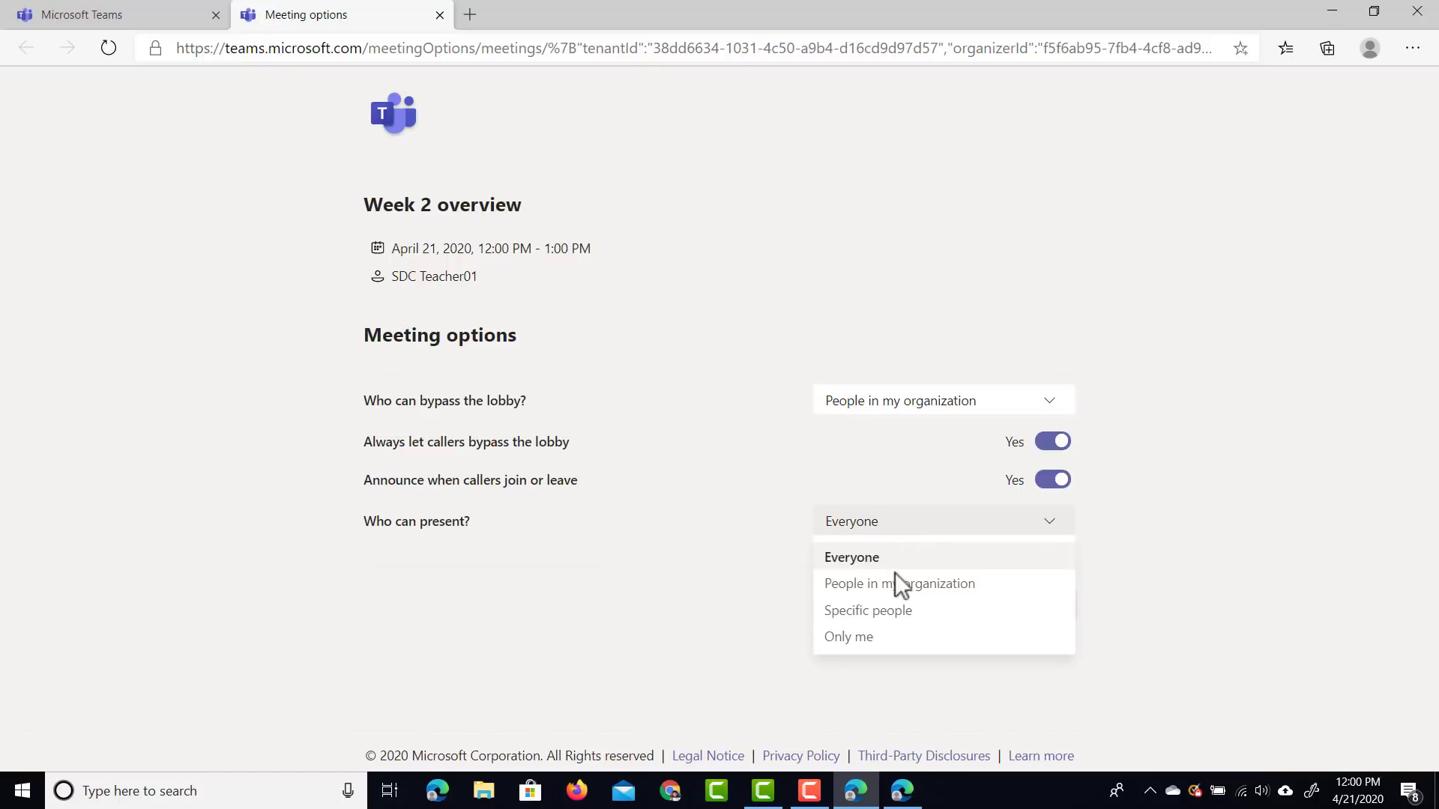
click(887, 637)
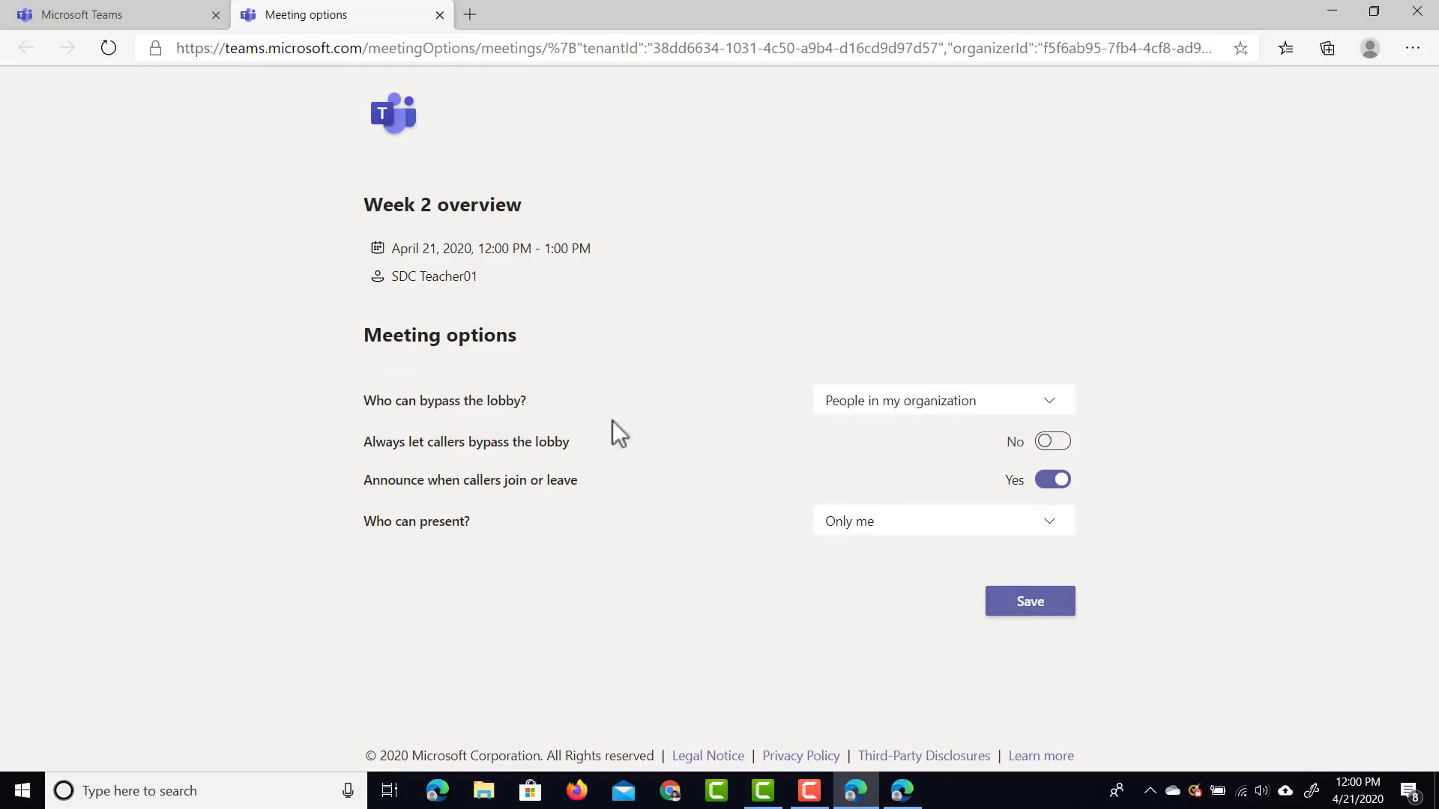
click(1037, 602)
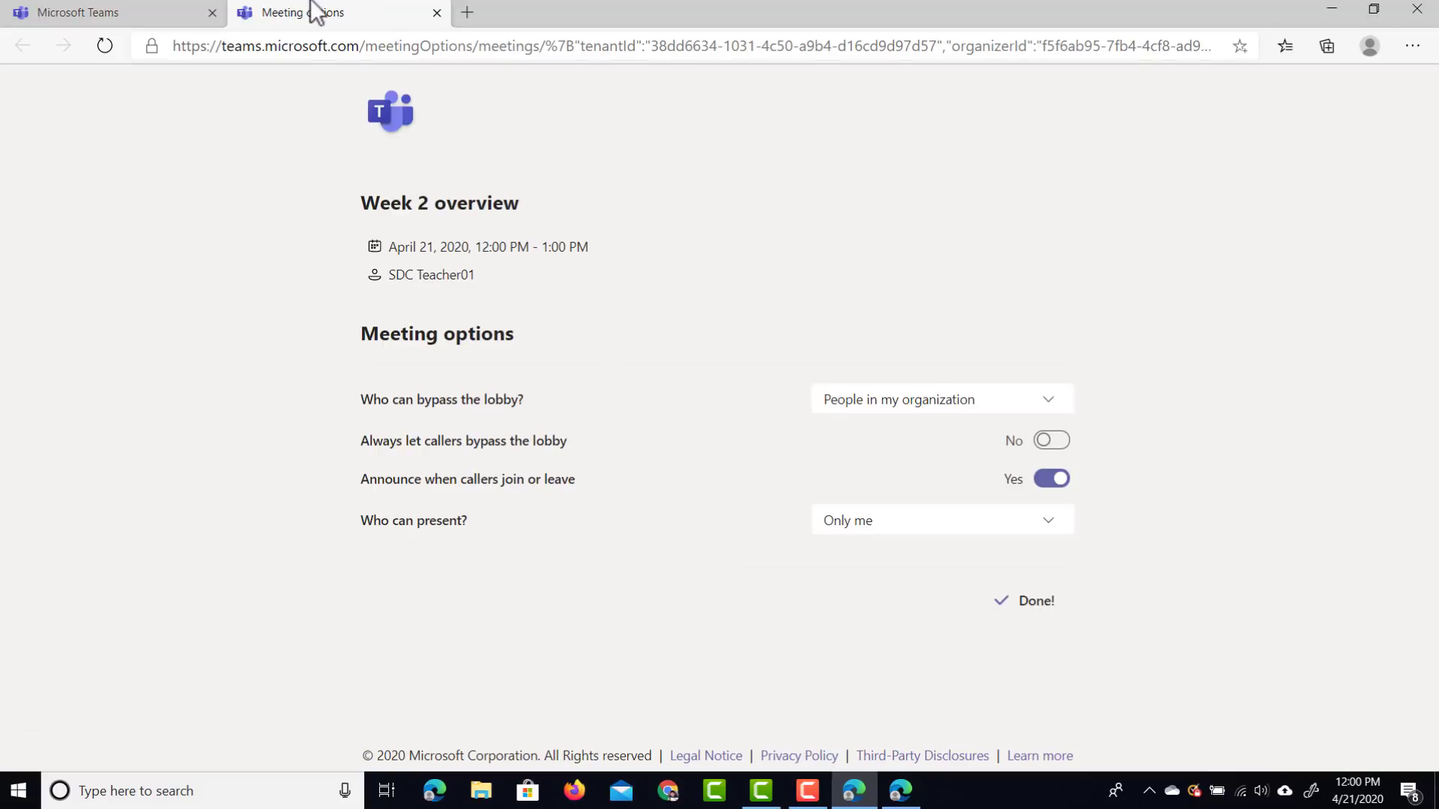
click(435, 13)
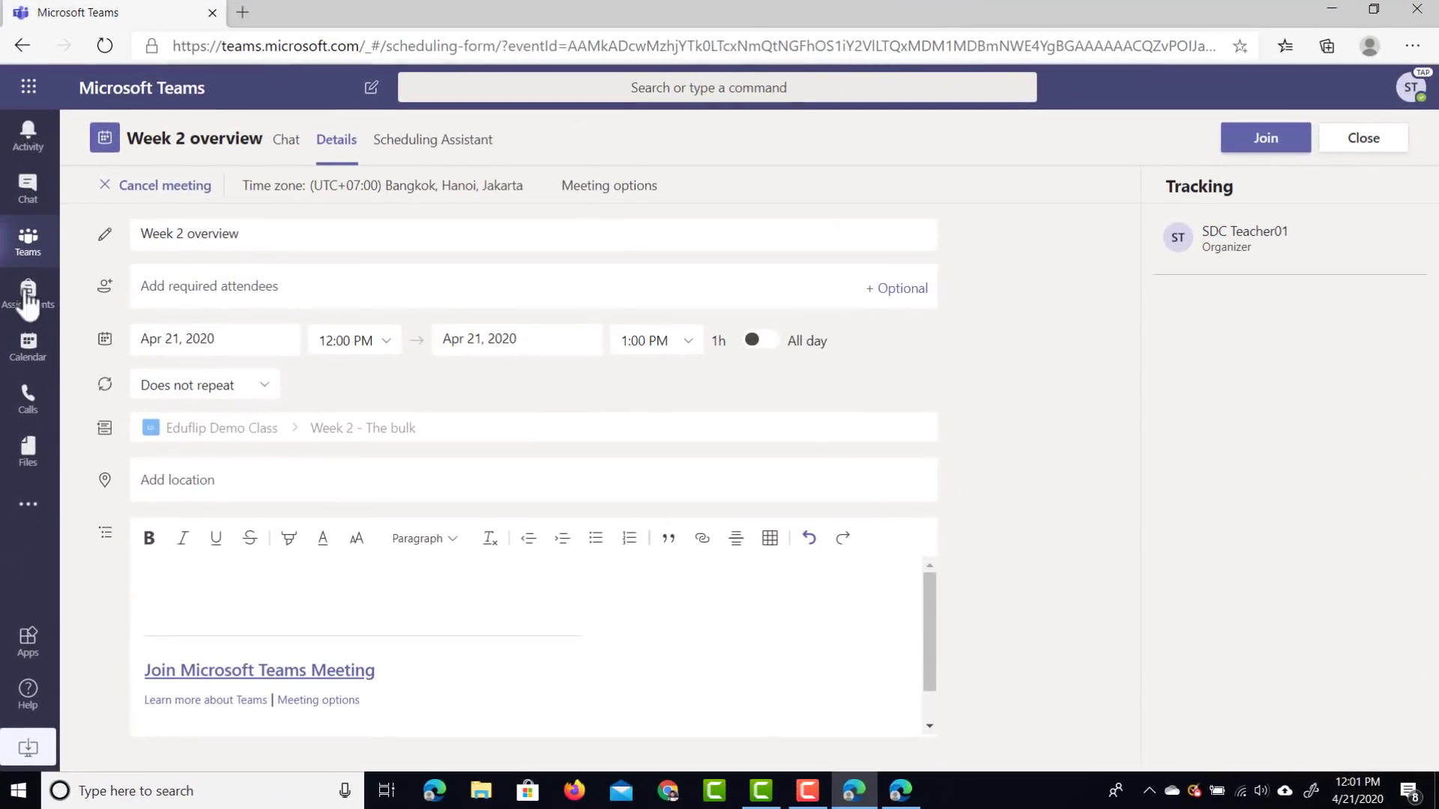
- Open the teacher's calendar and switch it from the work week to the full Week view
click(33, 361)
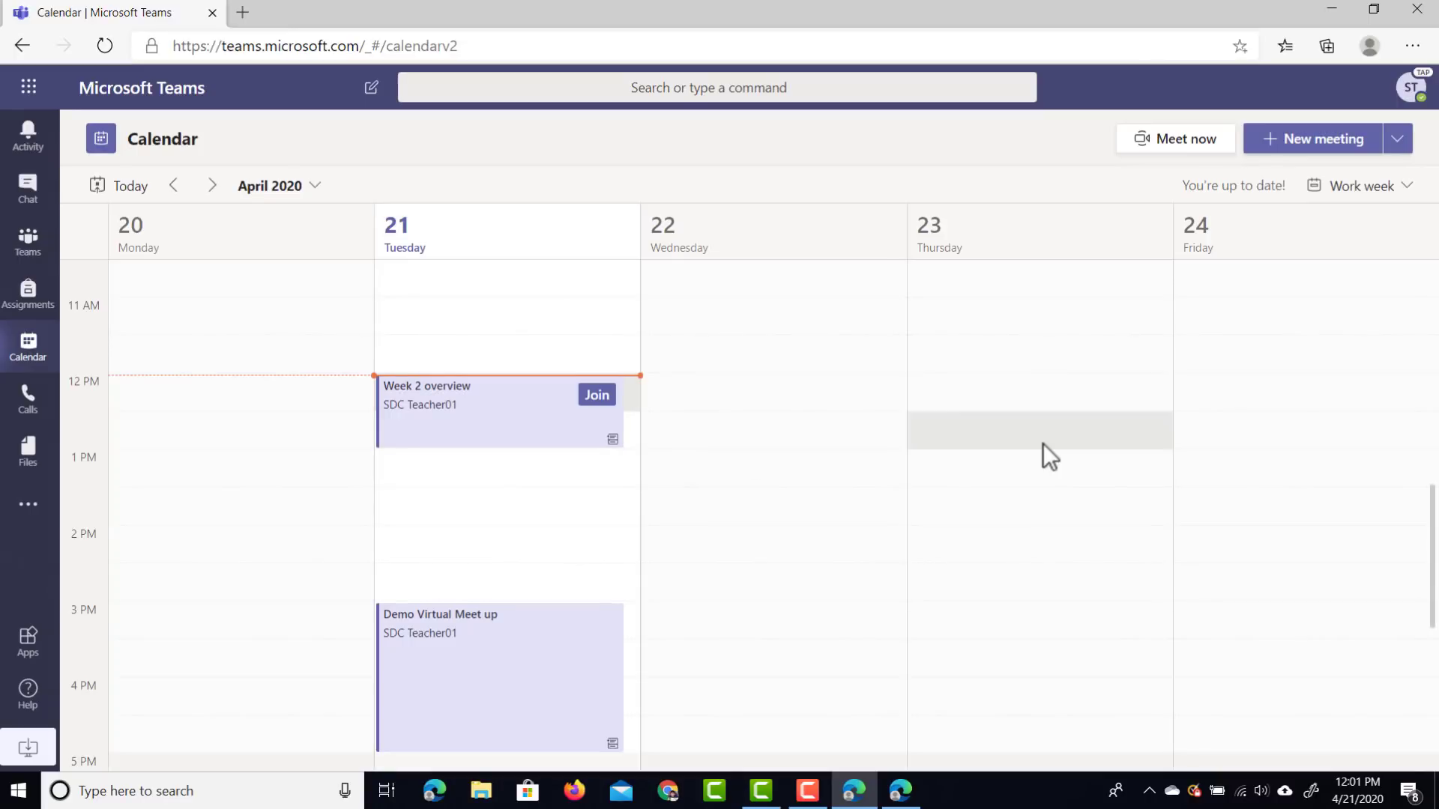
click(283, 187)
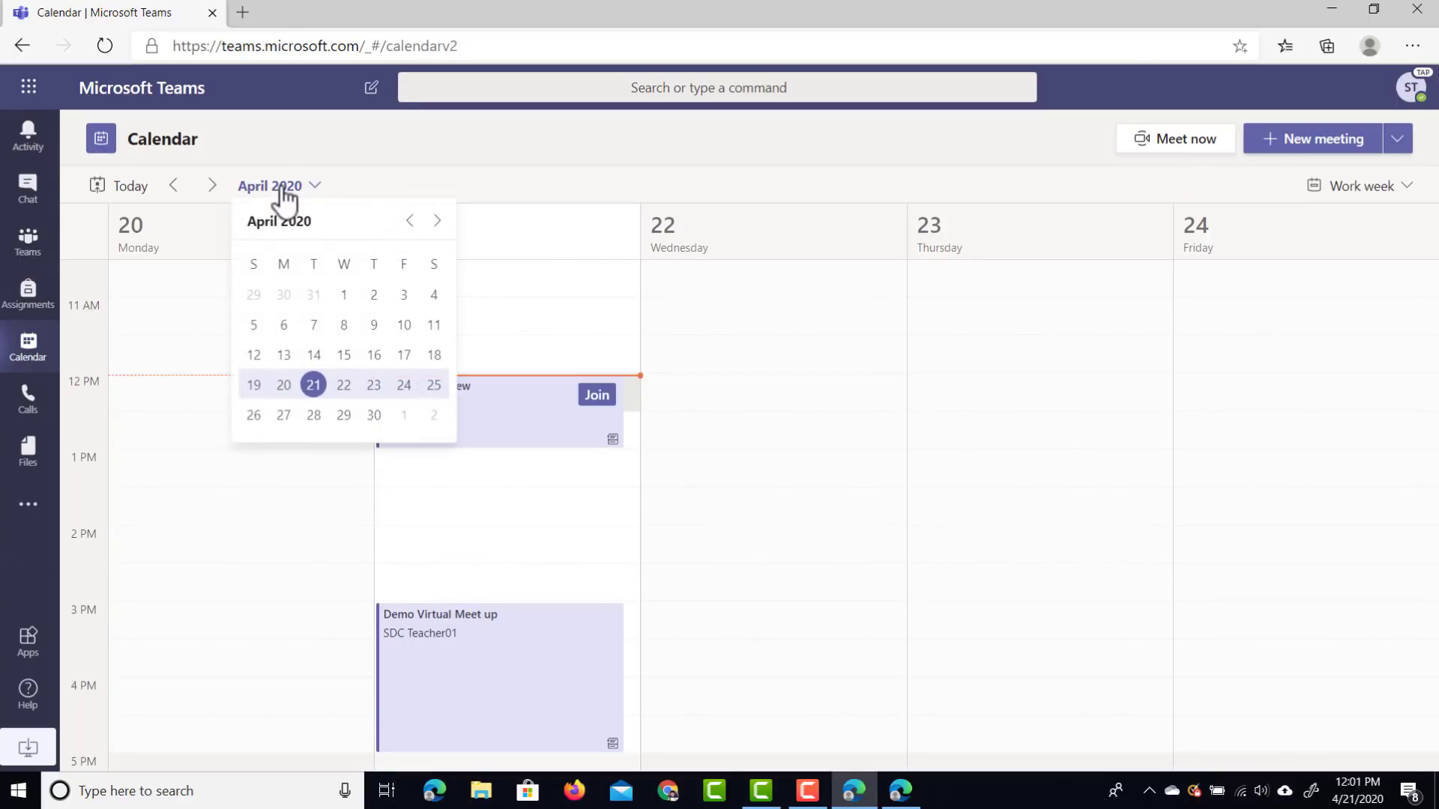
click(1353, 193)
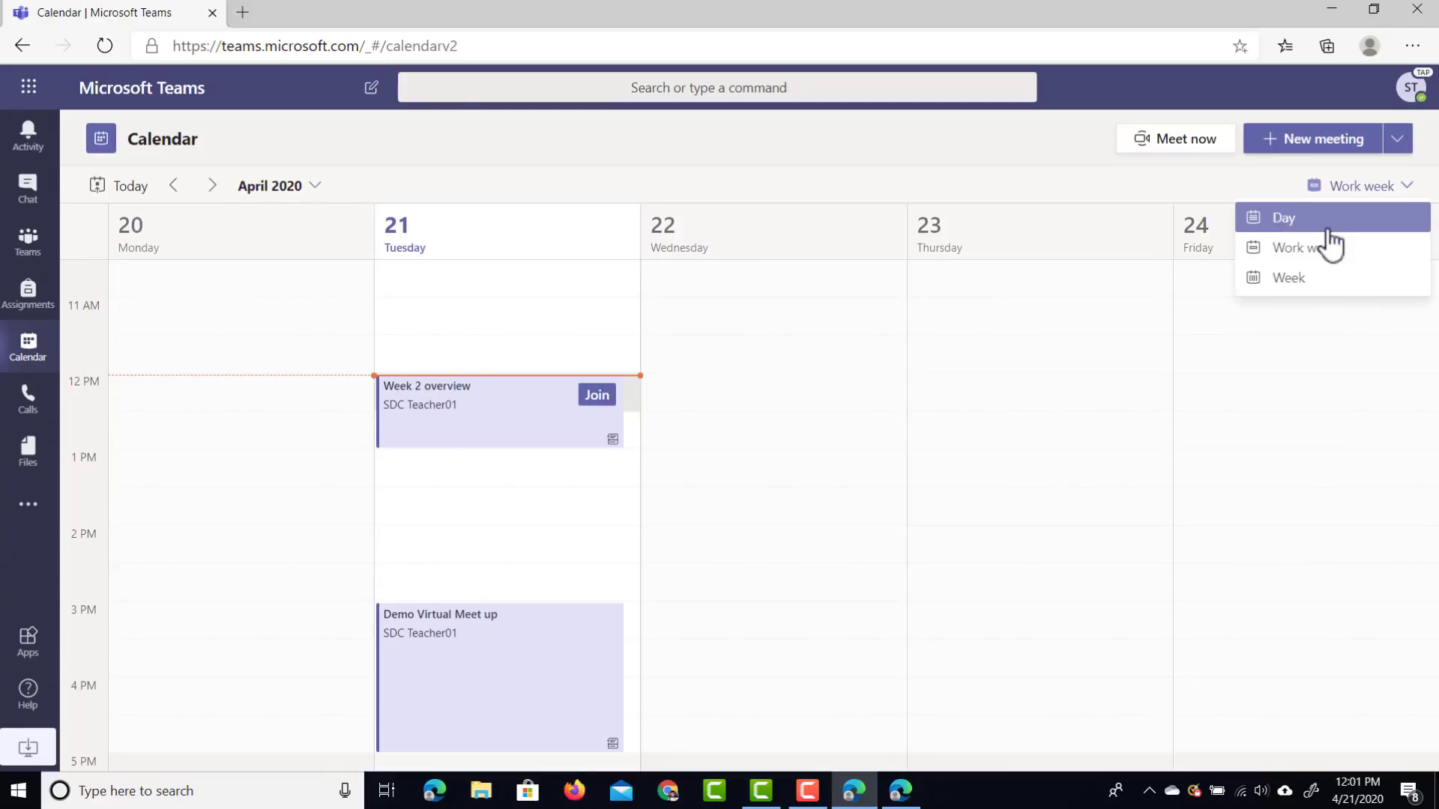
click(1332, 285)
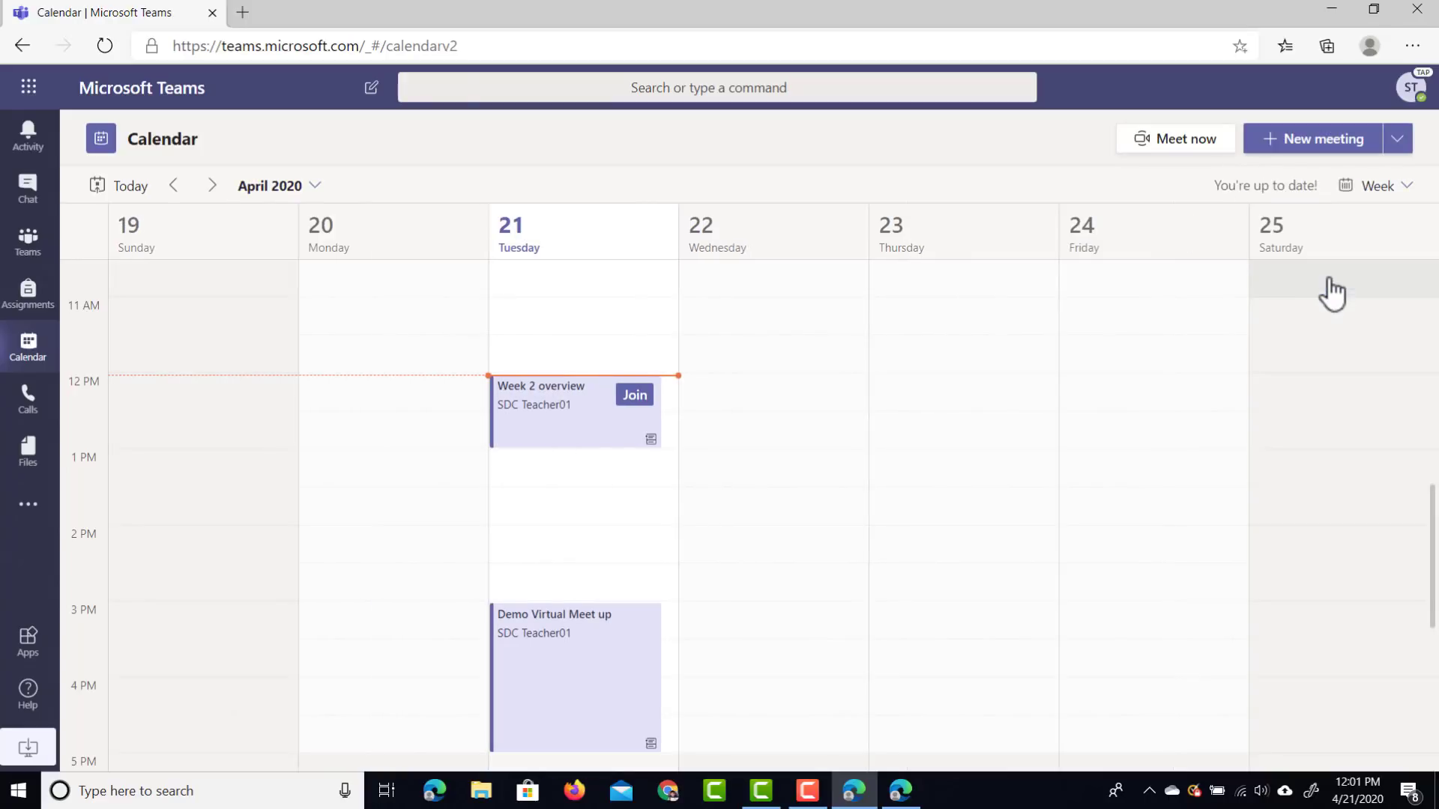
- Schedule "Another Meeting with students" for Friday, Apr 24, 2020 at 12:00 PM, inviting two students as required attendees, and send the invitation
click(1116, 396)
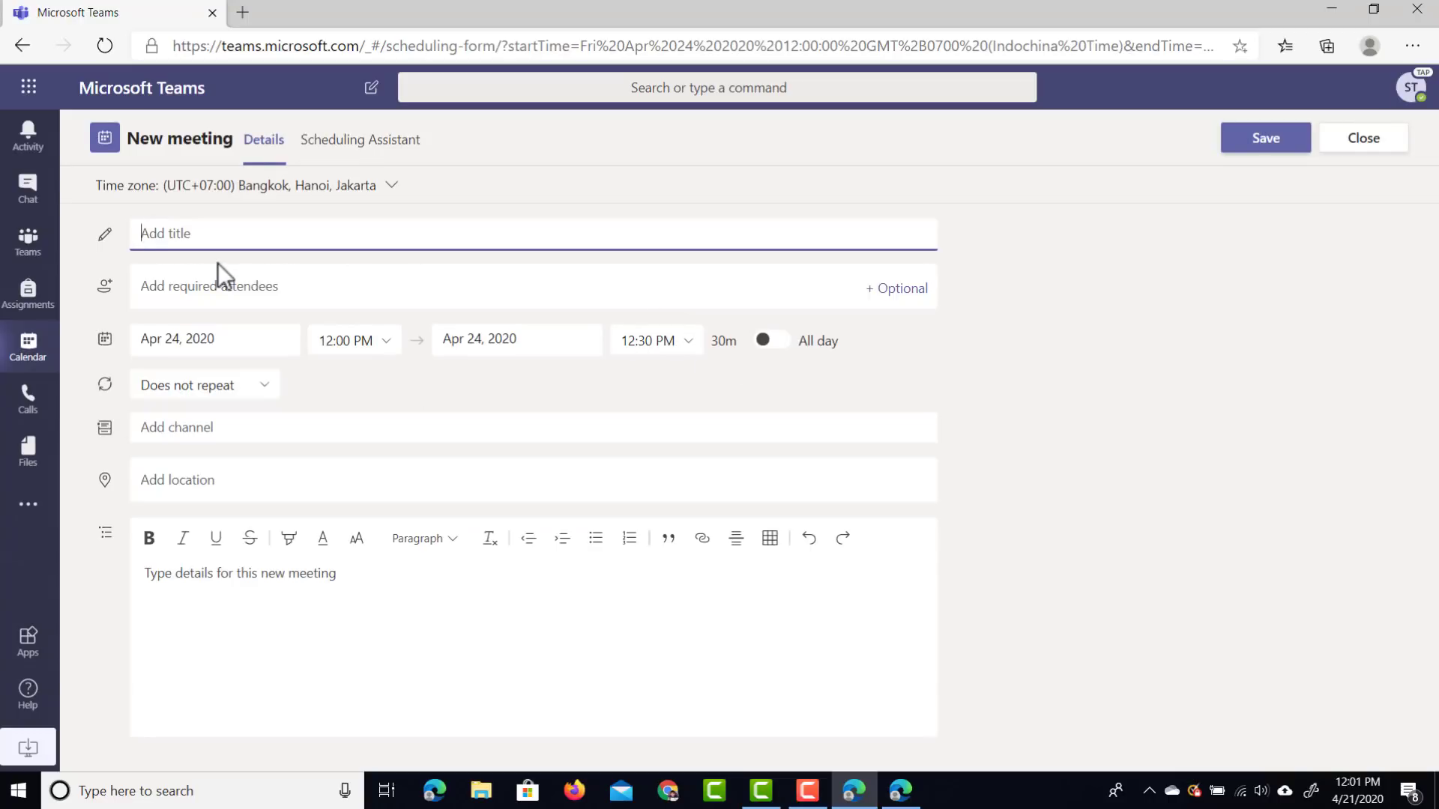
text(Andther Meeting with students)
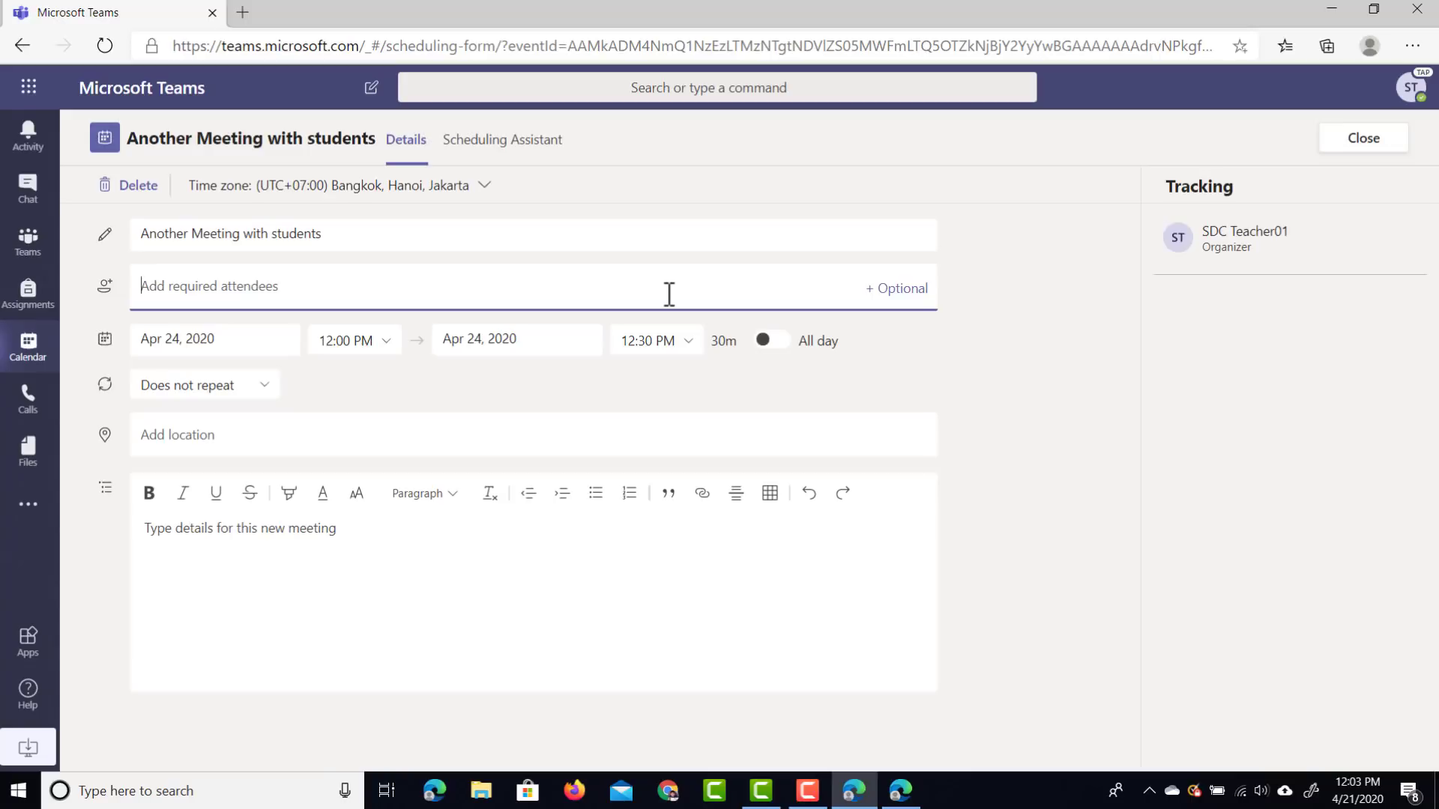
text(dc)
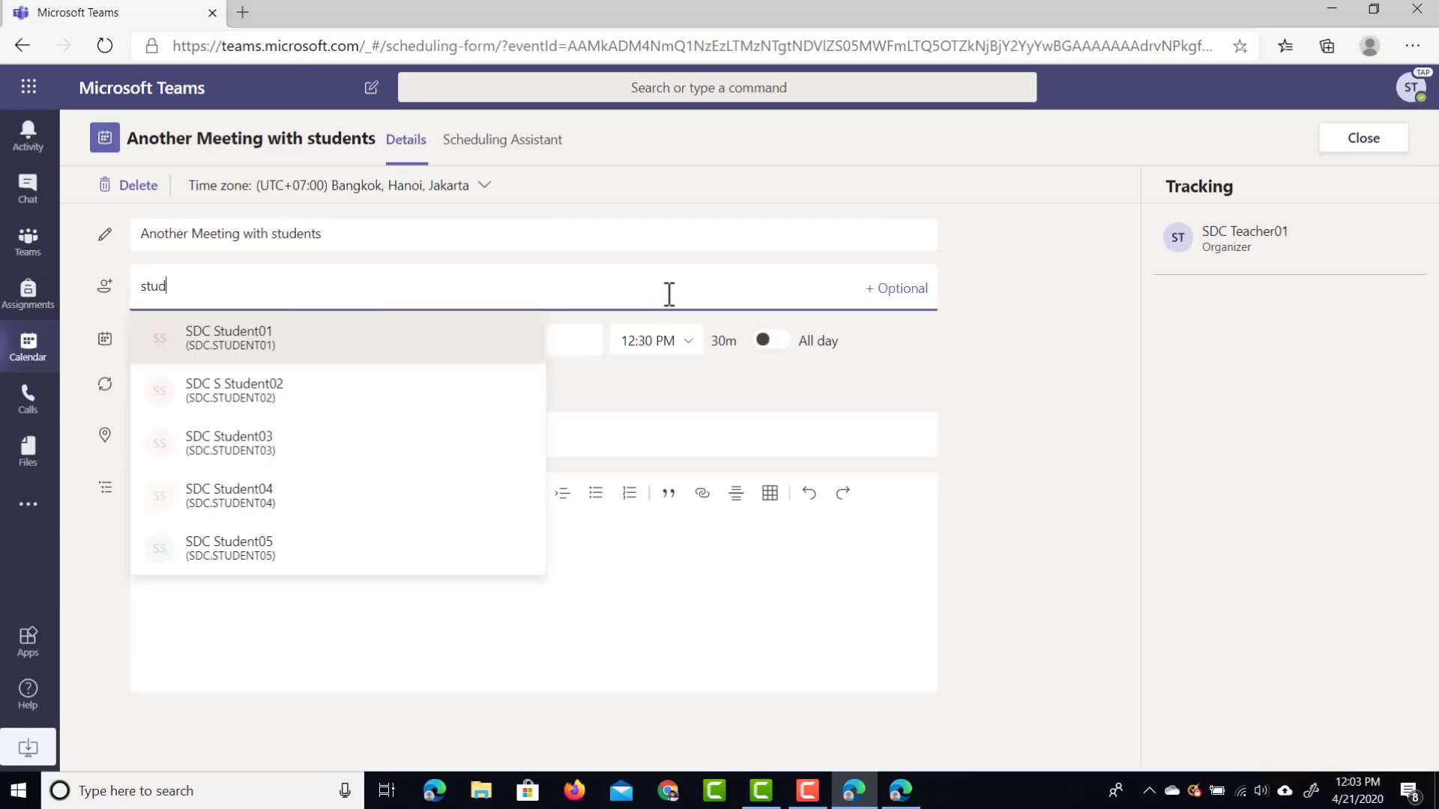
click(455, 350)
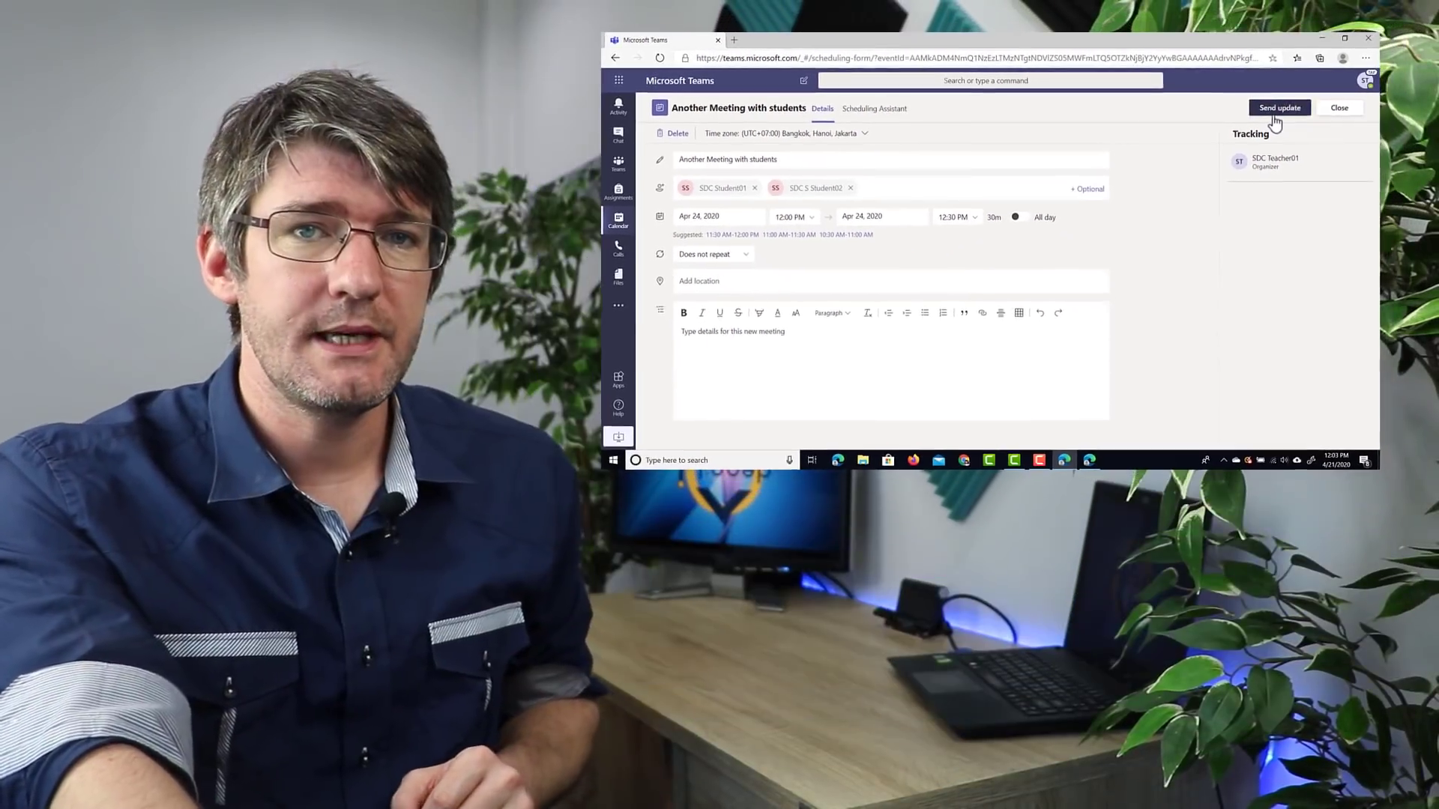
click(1244, 143)
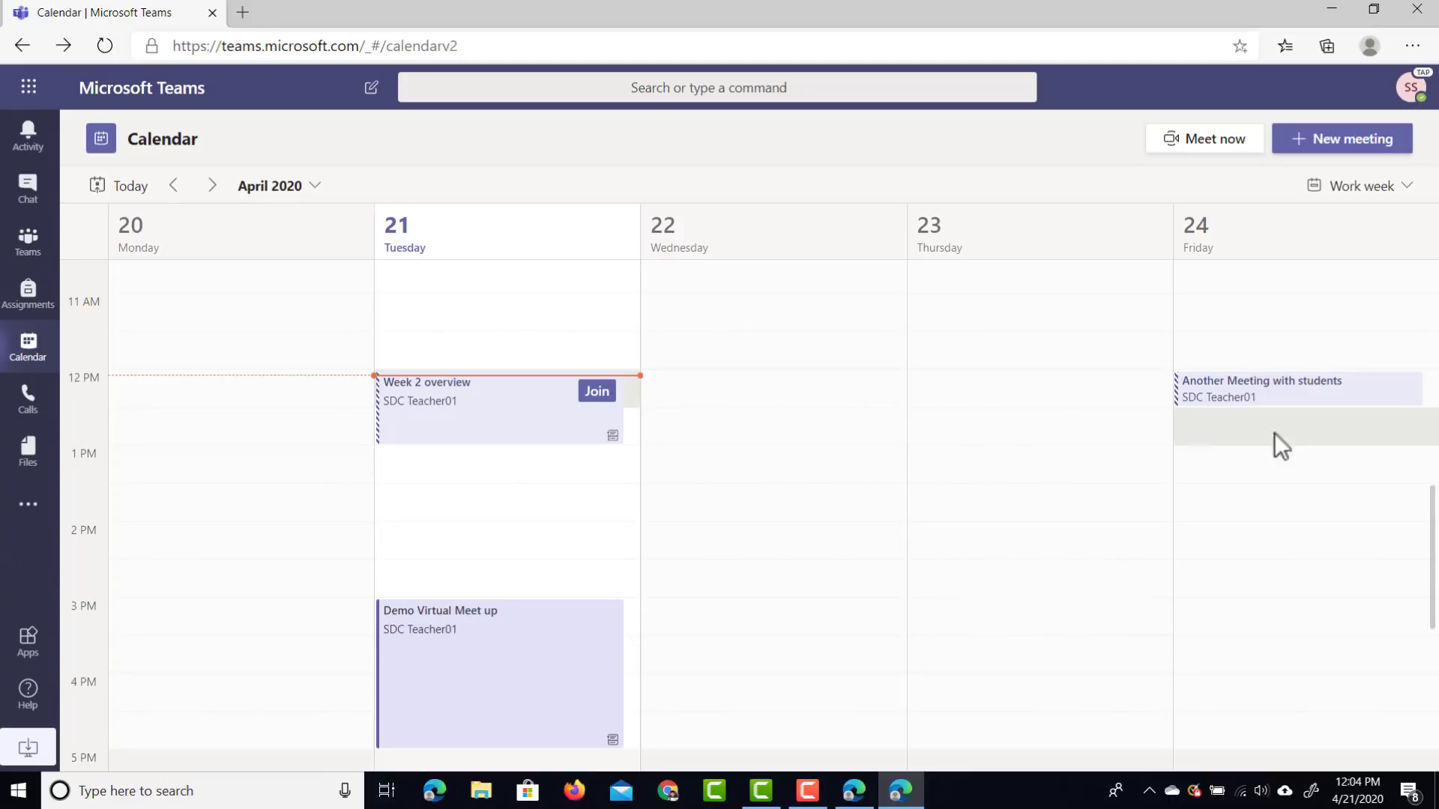
- From the student's calendar, open Another Meeting with students and accept the invitation
click(1295, 412)
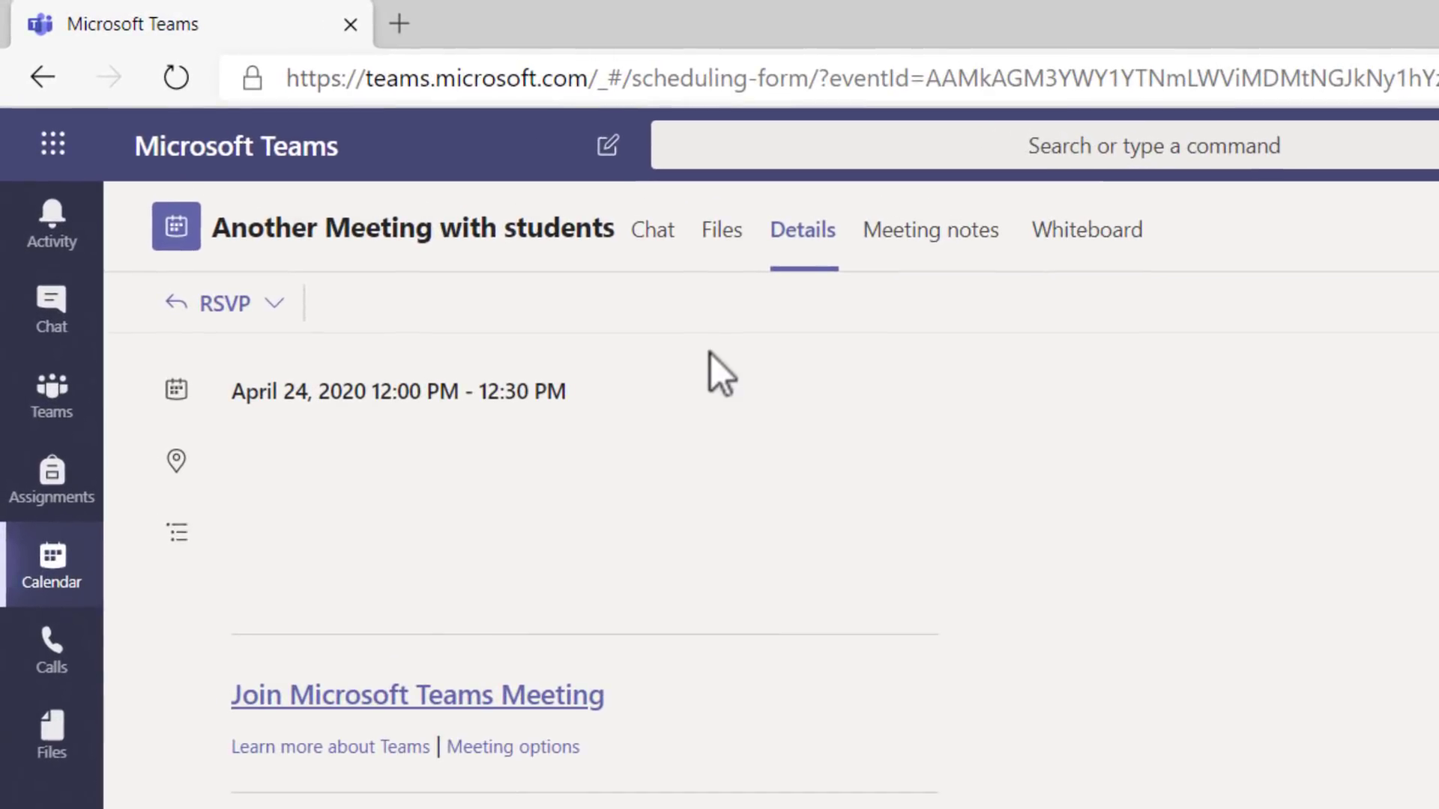
click(266, 307)
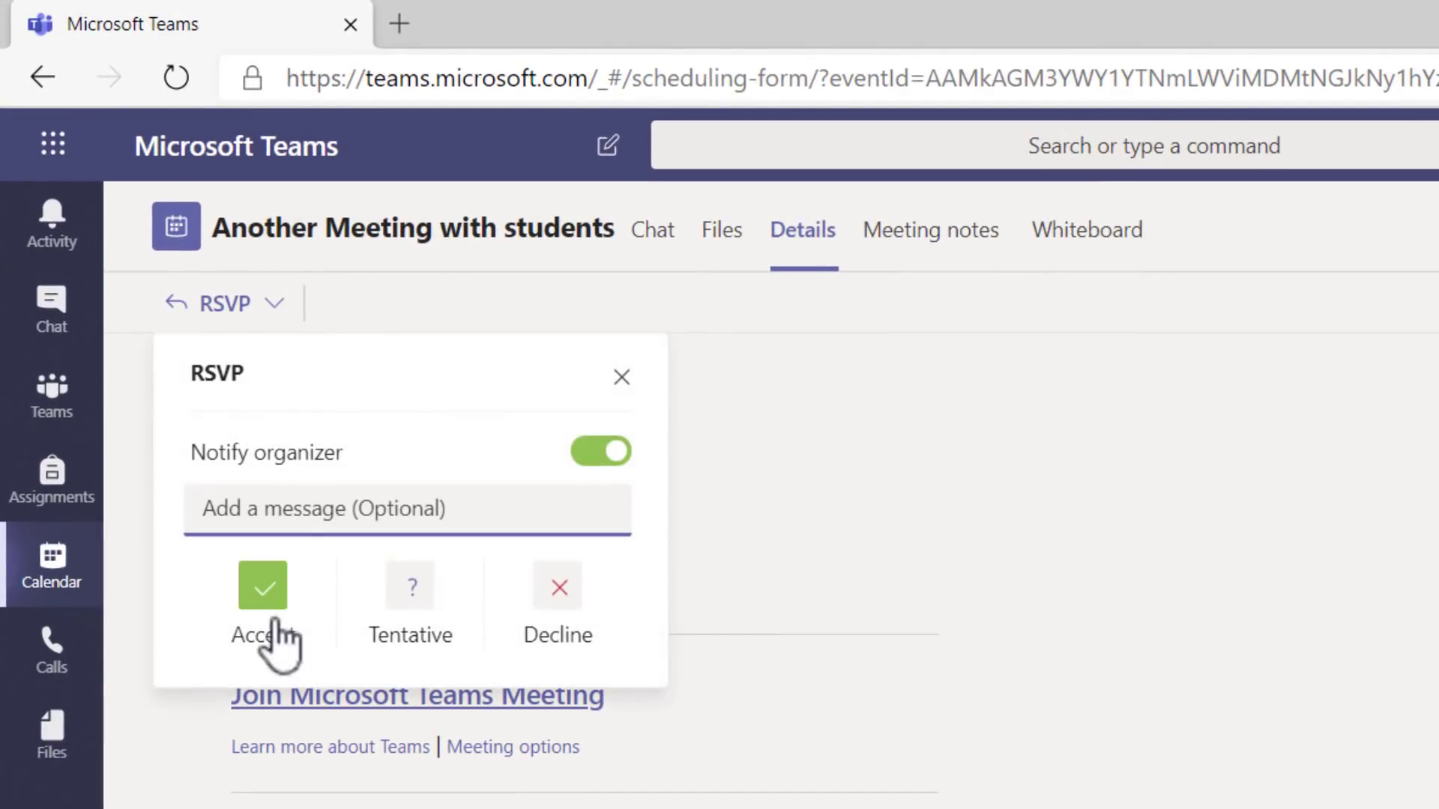
click(262, 592)
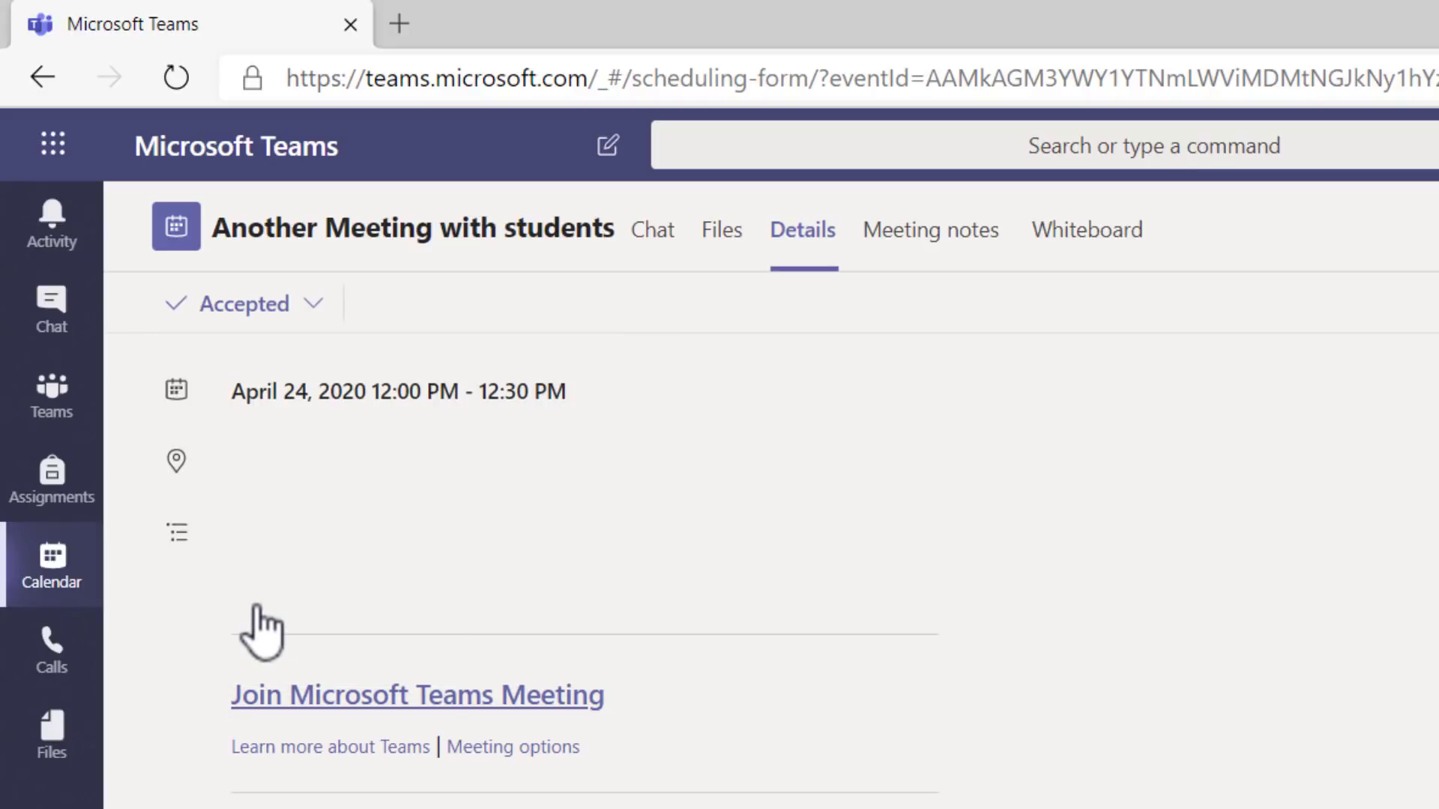
- Check the attendee responses to Another Meeting with students from the teacher account, and return the student account to its class team
click(858, 790)
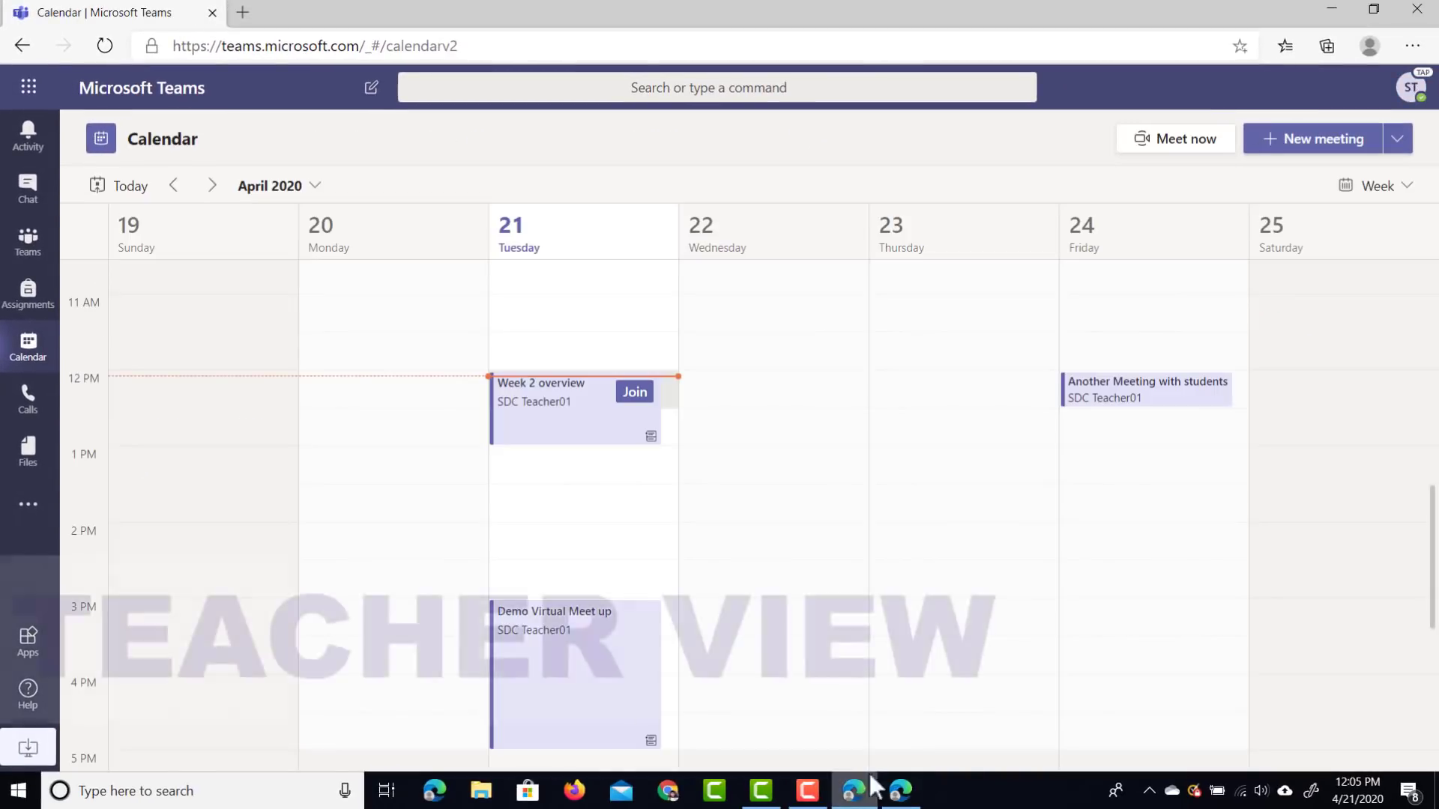
click(1146, 401)
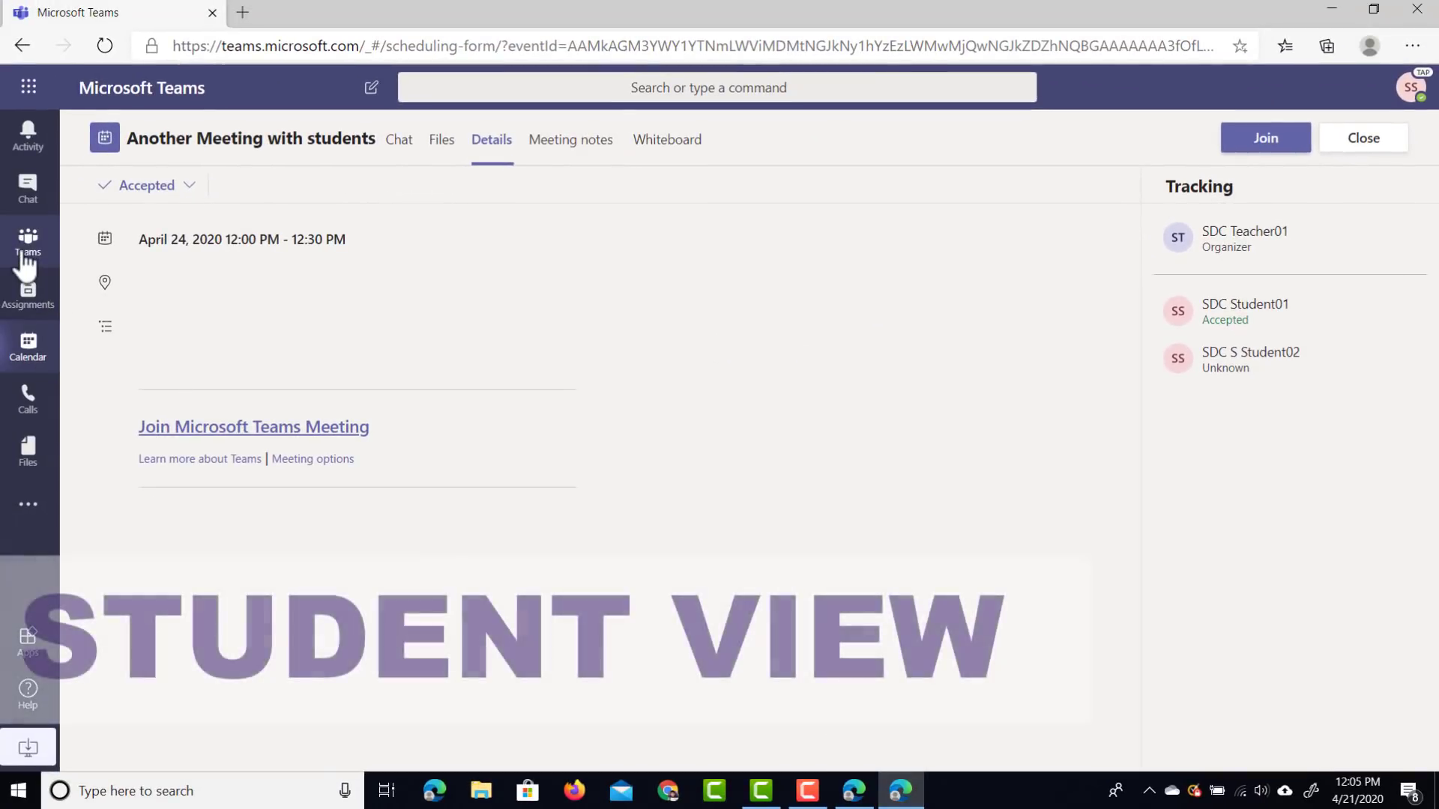
click(26, 255)
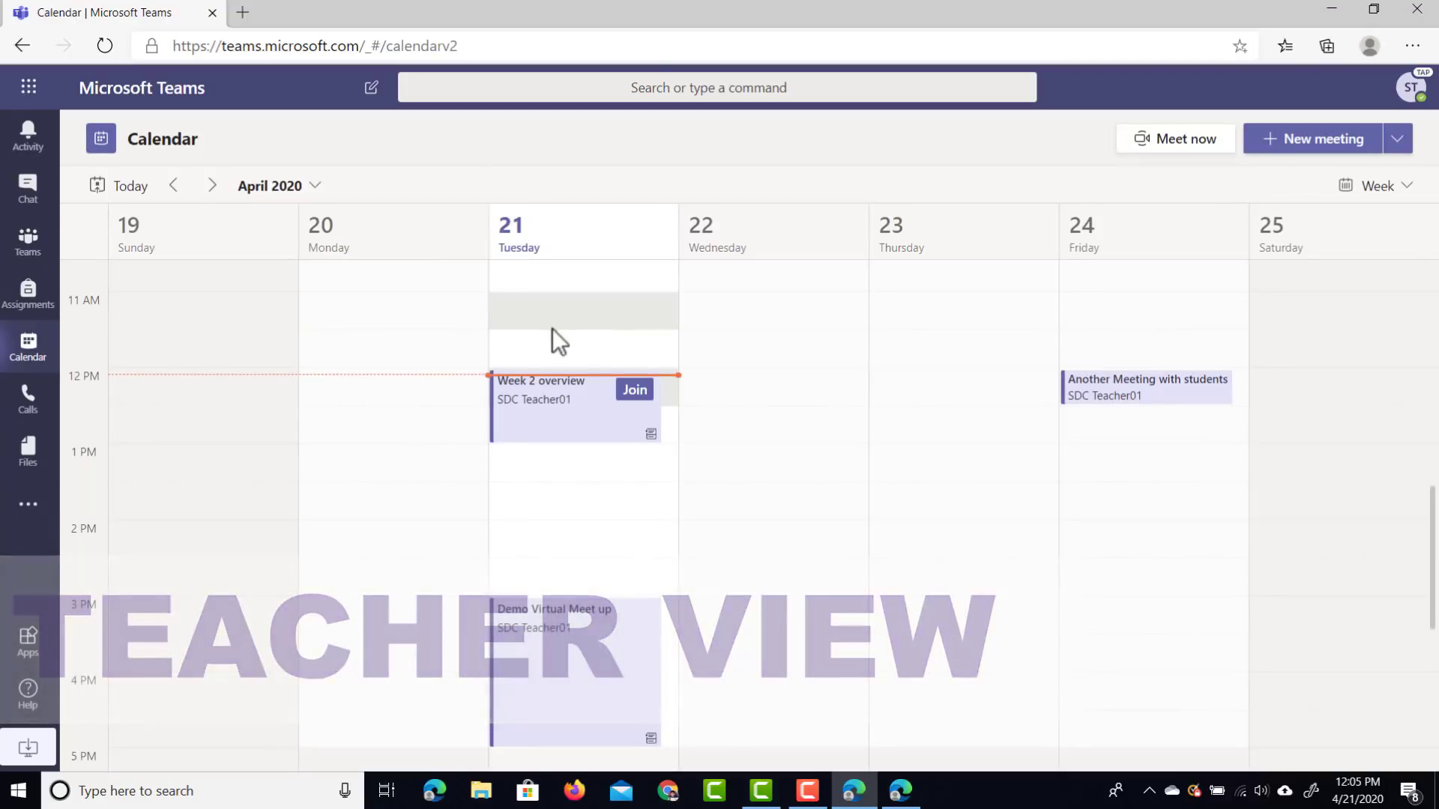
- Join the Week 2 overview meeting as the teacher with the camera on and the microphone muted
click(642, 394)
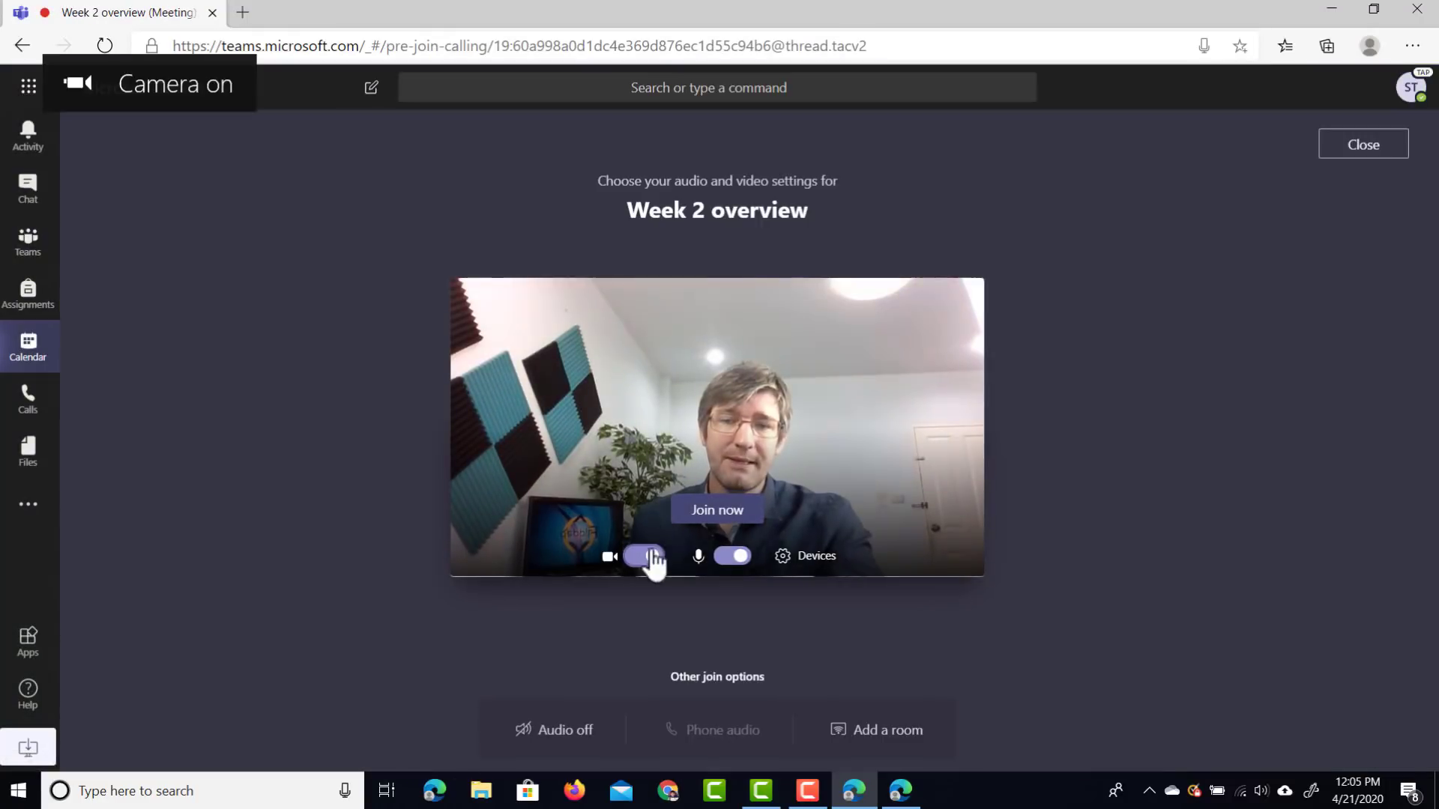
click(729, 558)
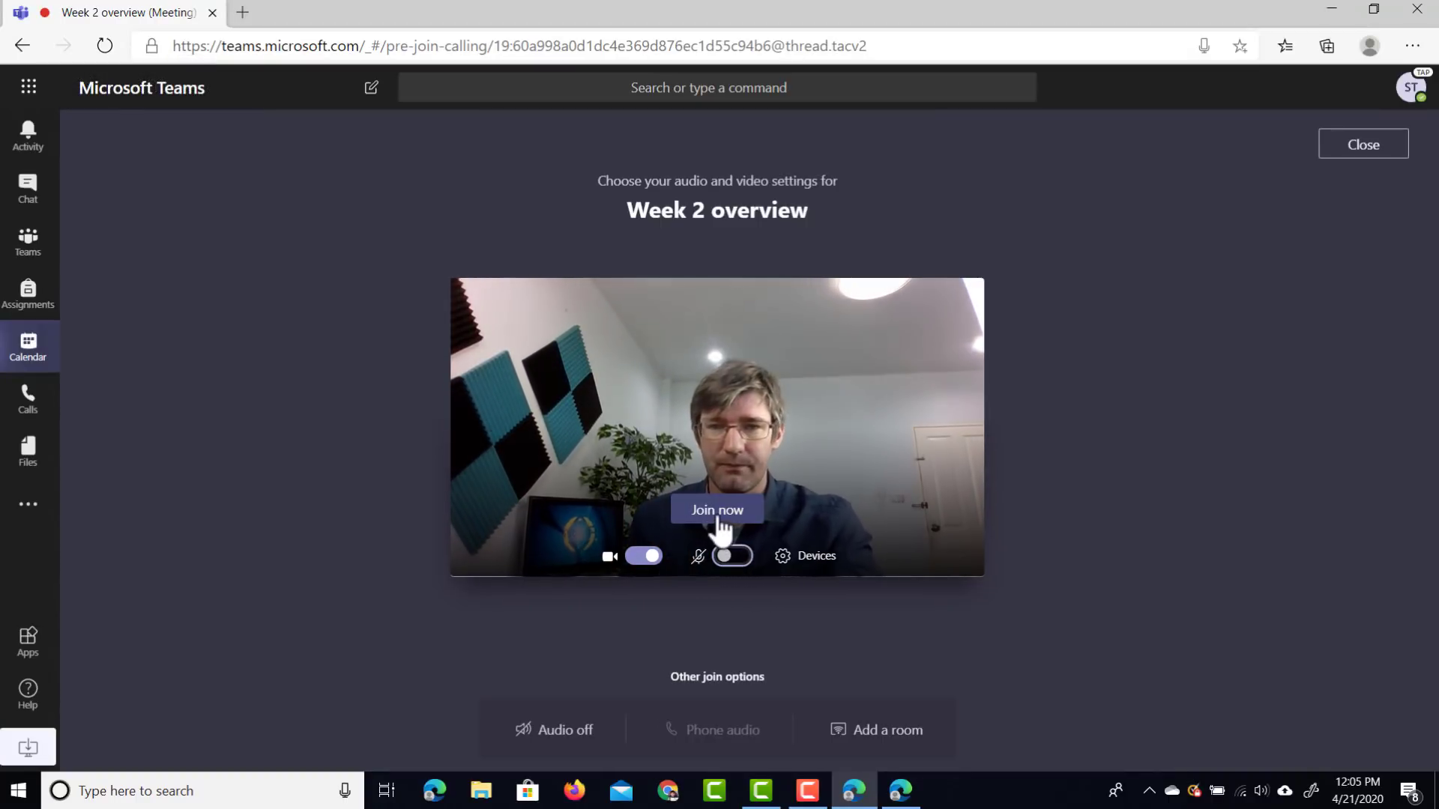
click(718, 517)
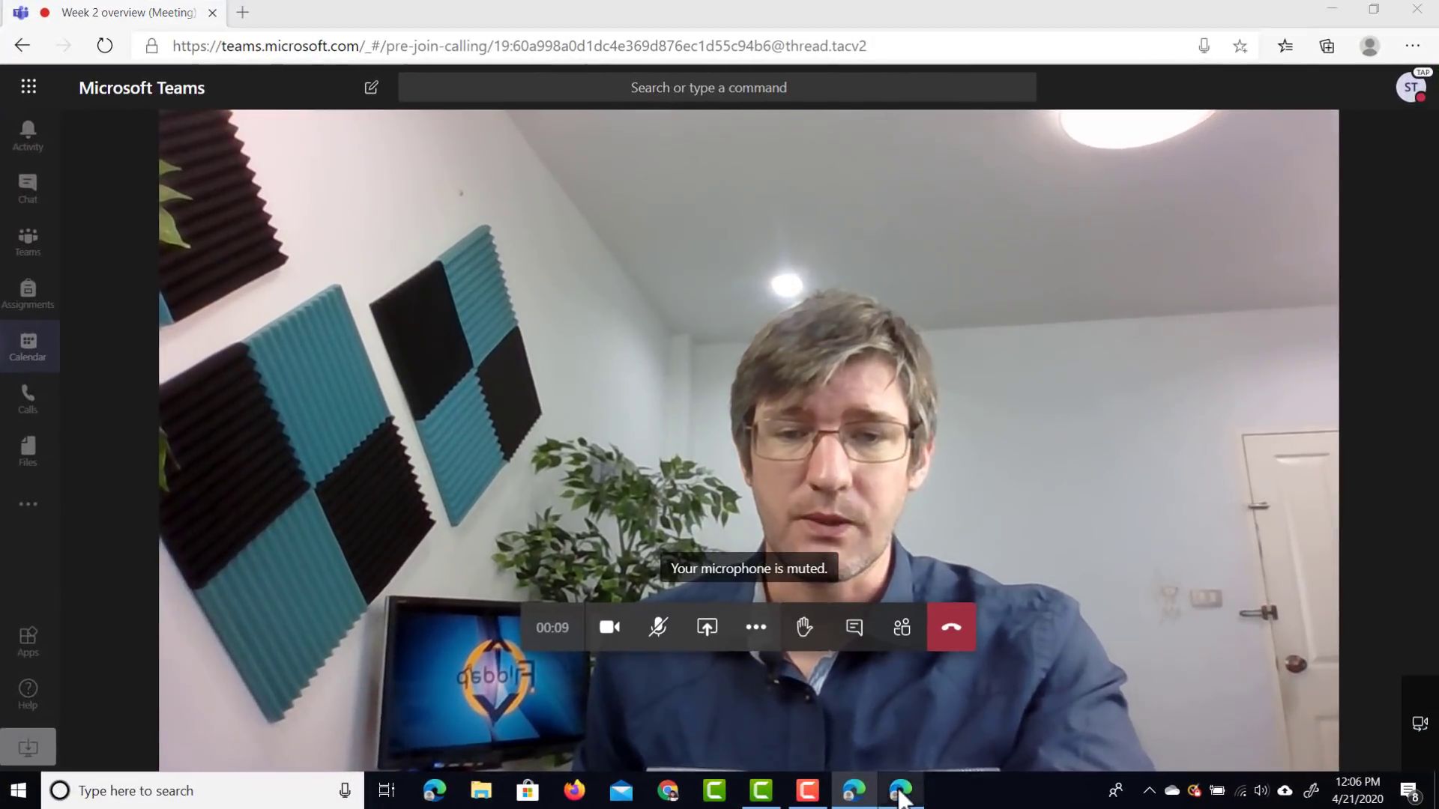
- Switch to the student account and open the Week 2 - The bulk channel to view the Week 2 overview meeting post
click(902, 793)
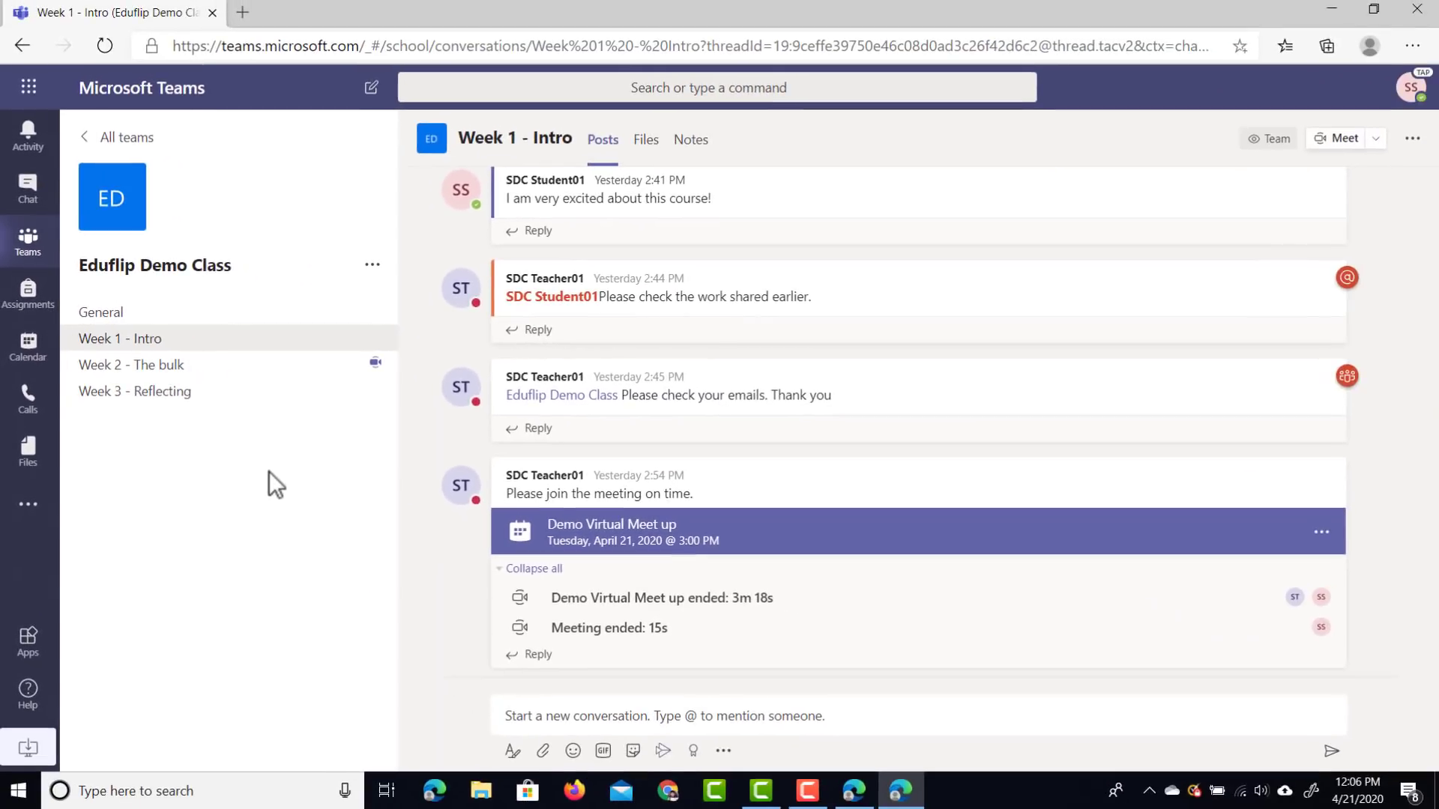
click(250, 411)
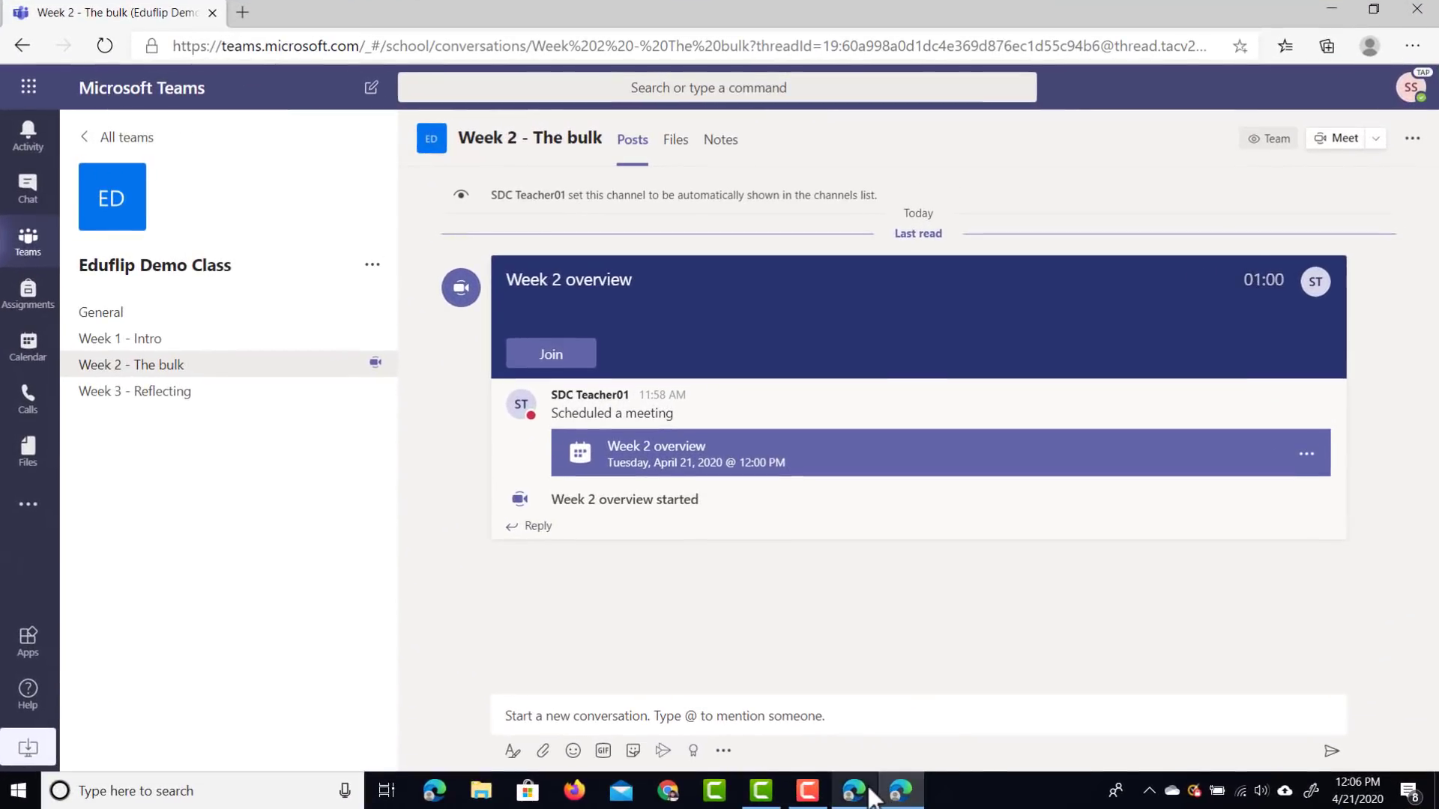
- Back in the teacher's meeting, post a chat message mentioning the Eduflip Demo Class team that reads "Meeting starting now."
click(873, 798)
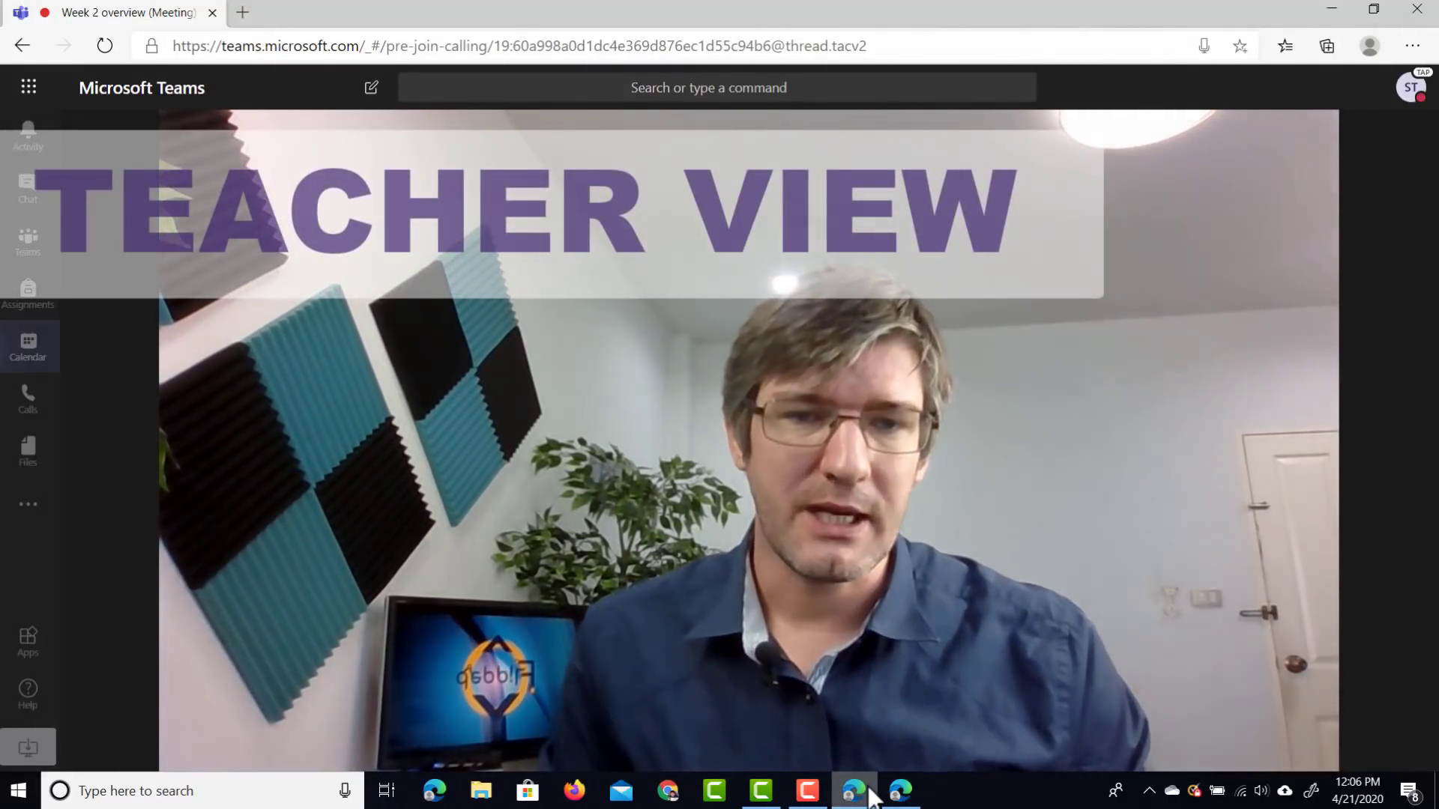
mouse_move(1230, 633)
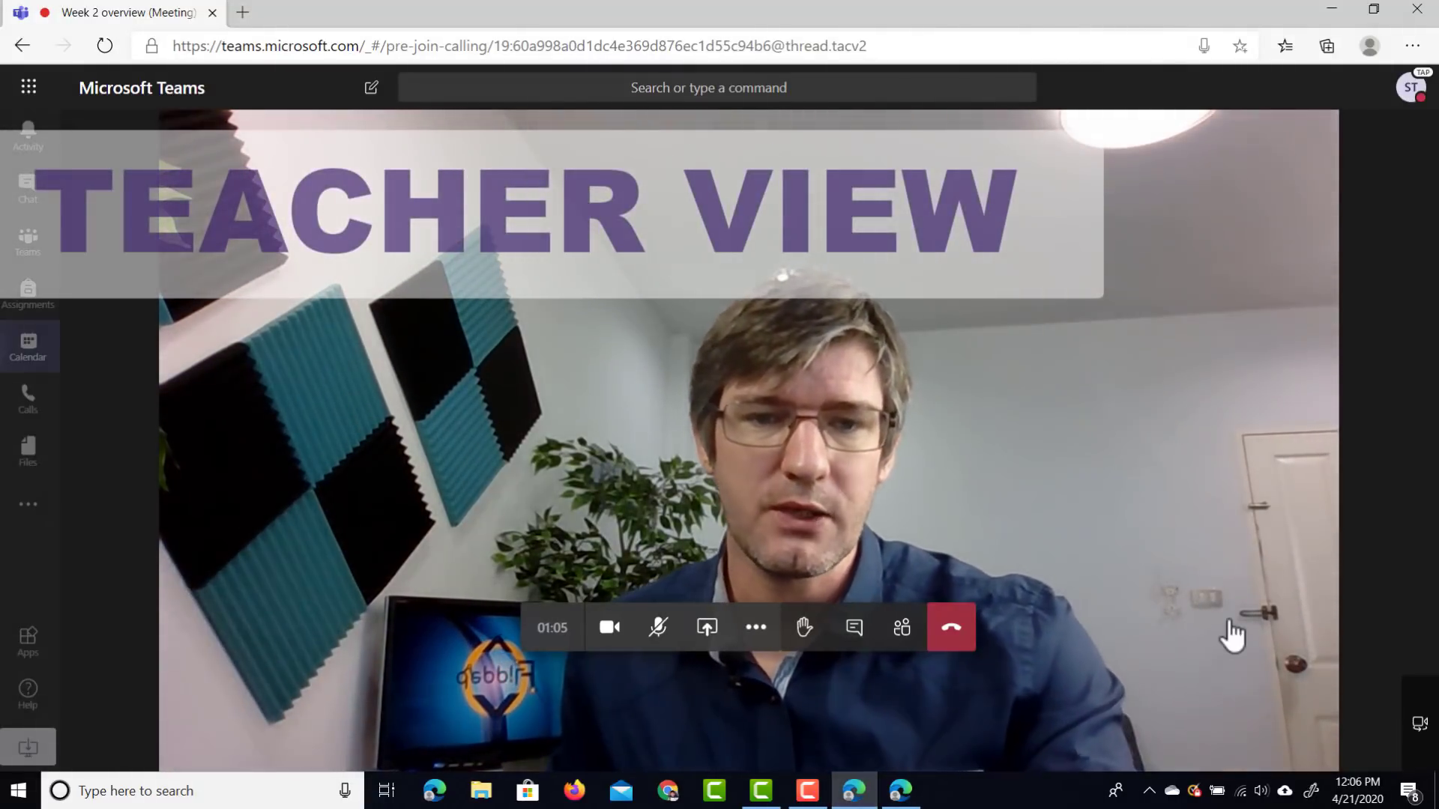
click(854, 639)
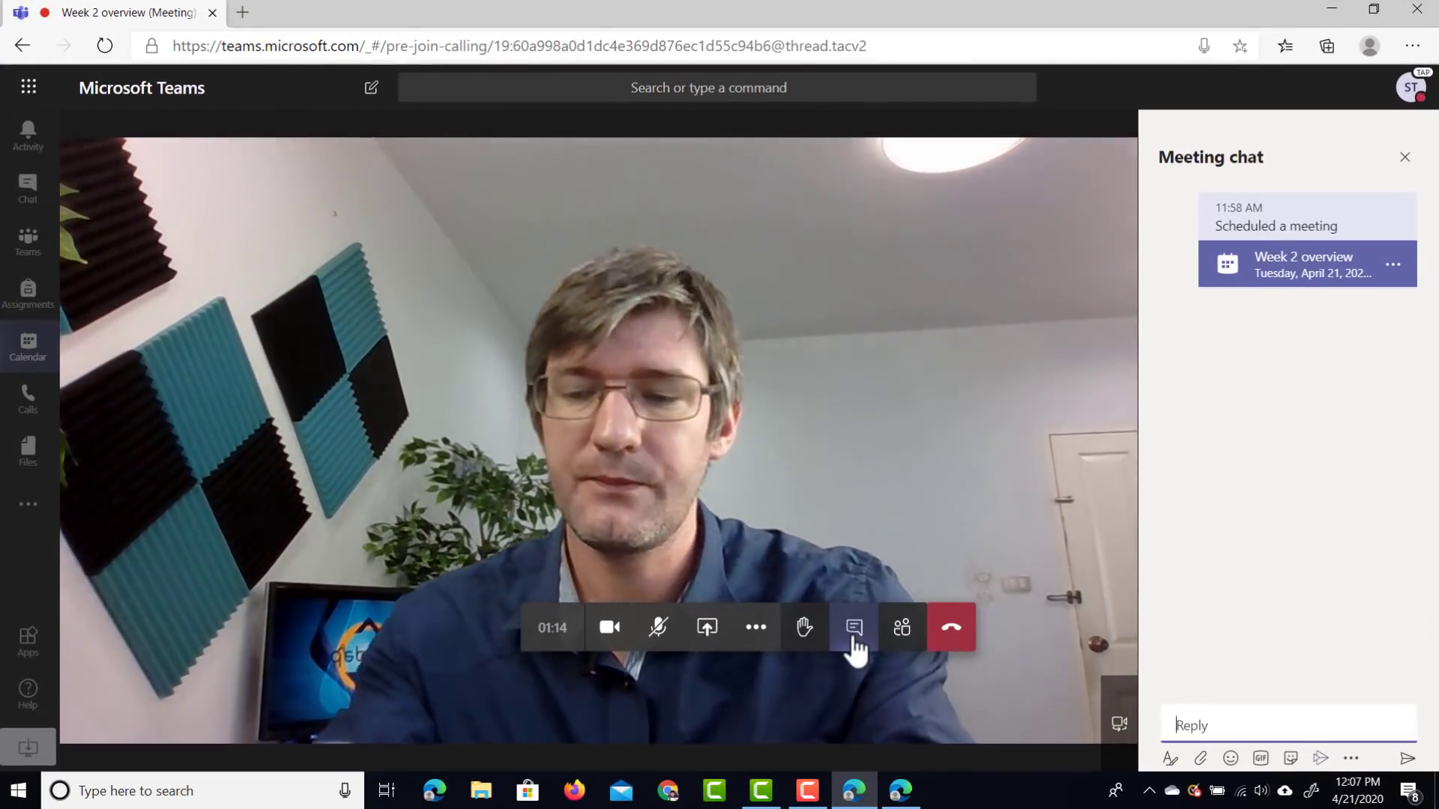
text(@)
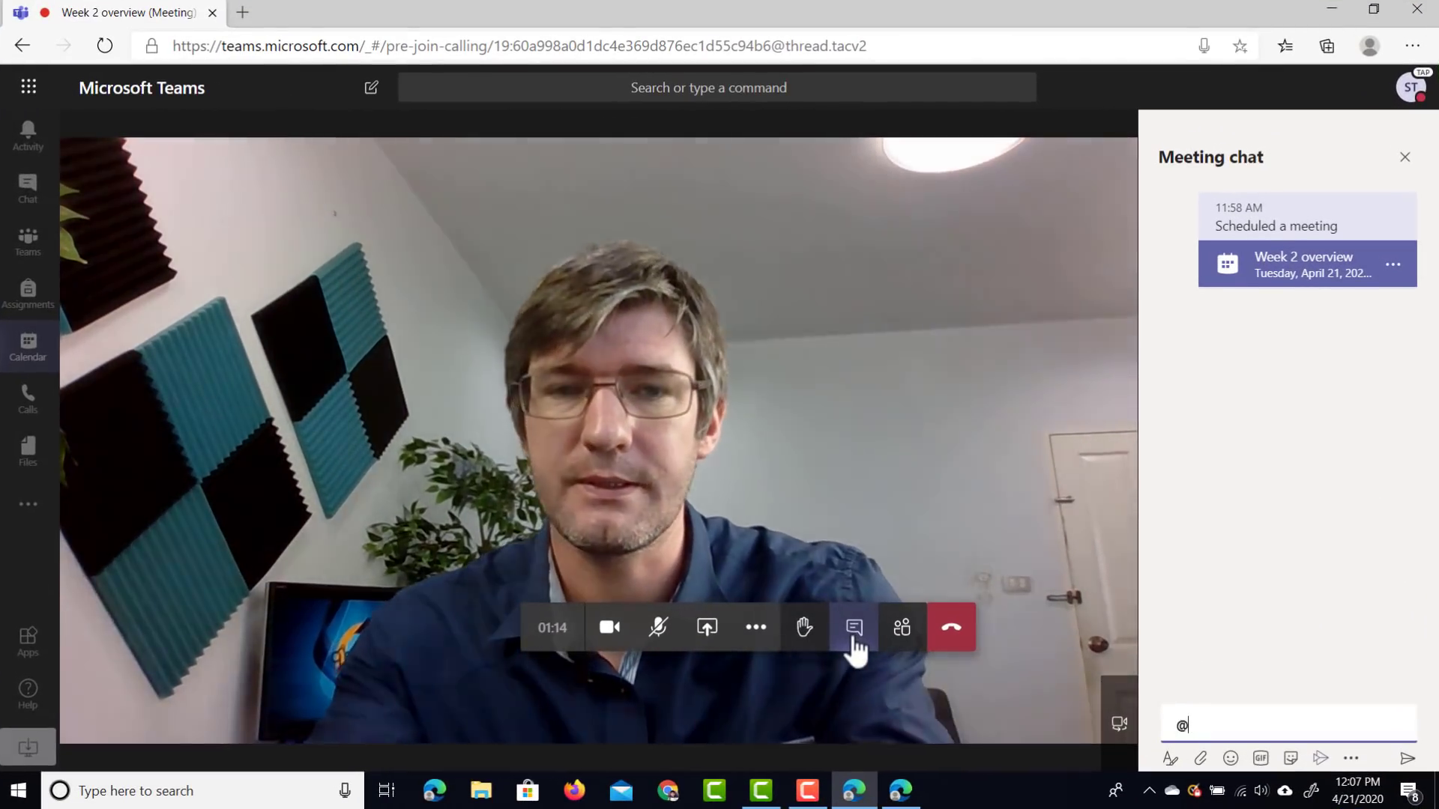
text(edu)
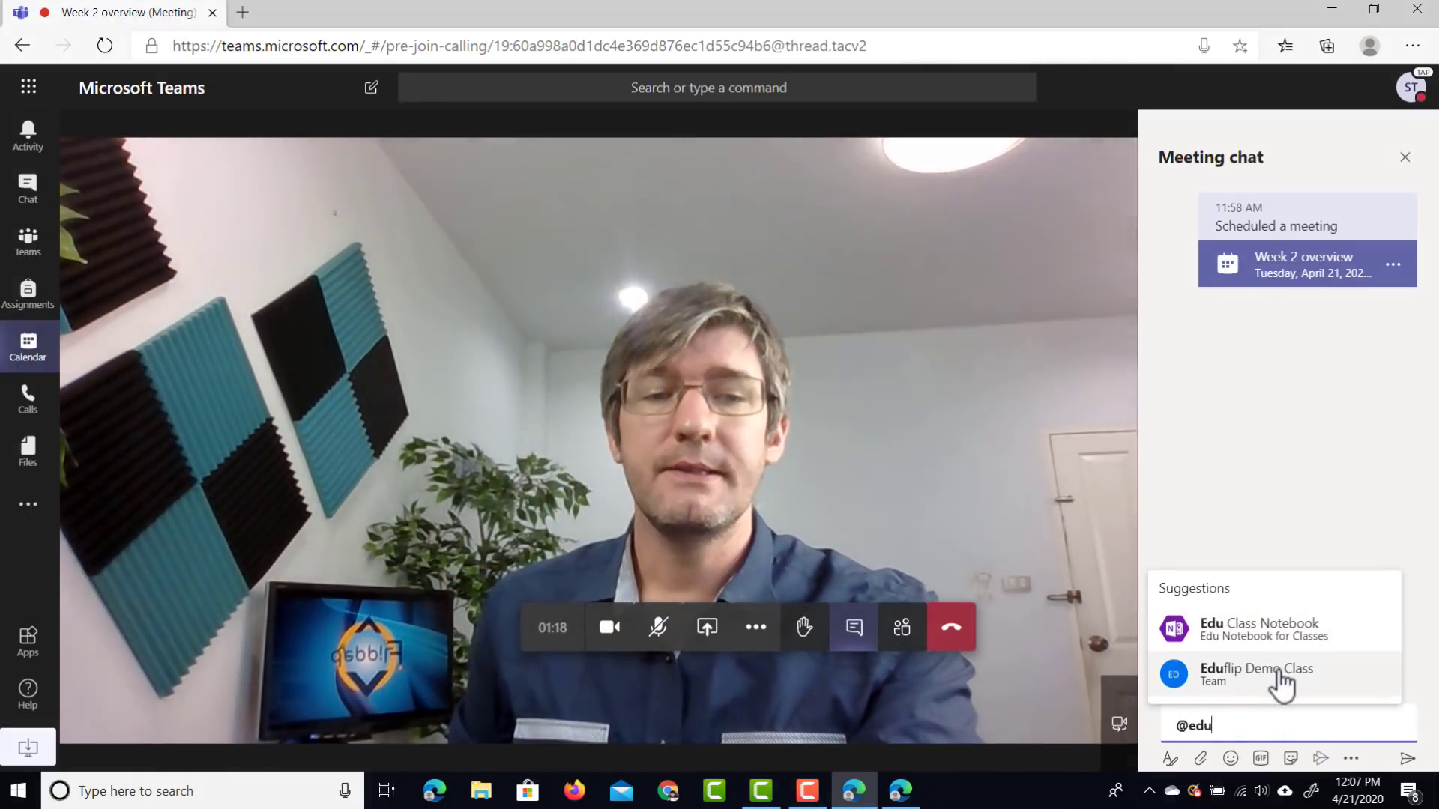
click(1282, 675)
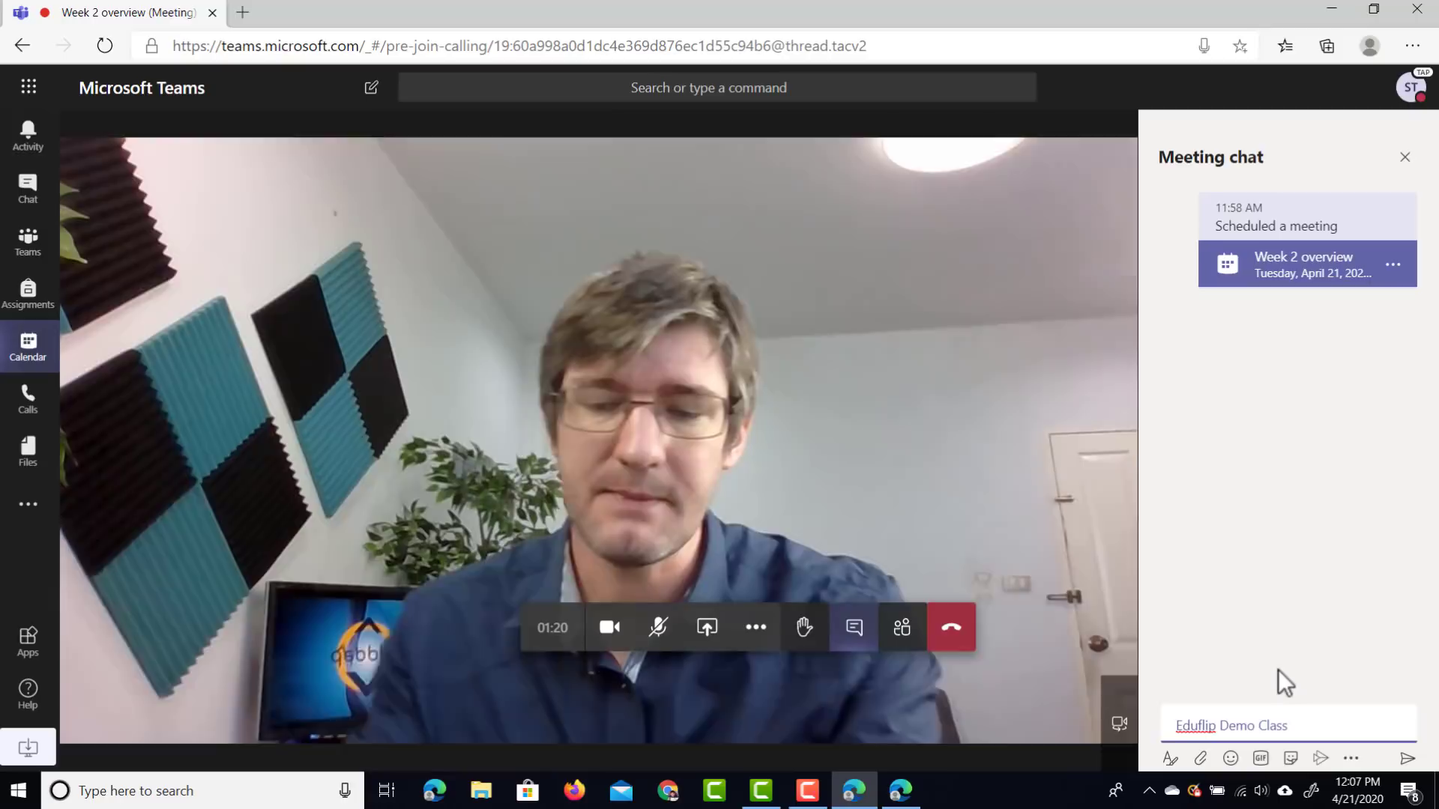
text(Meeting)
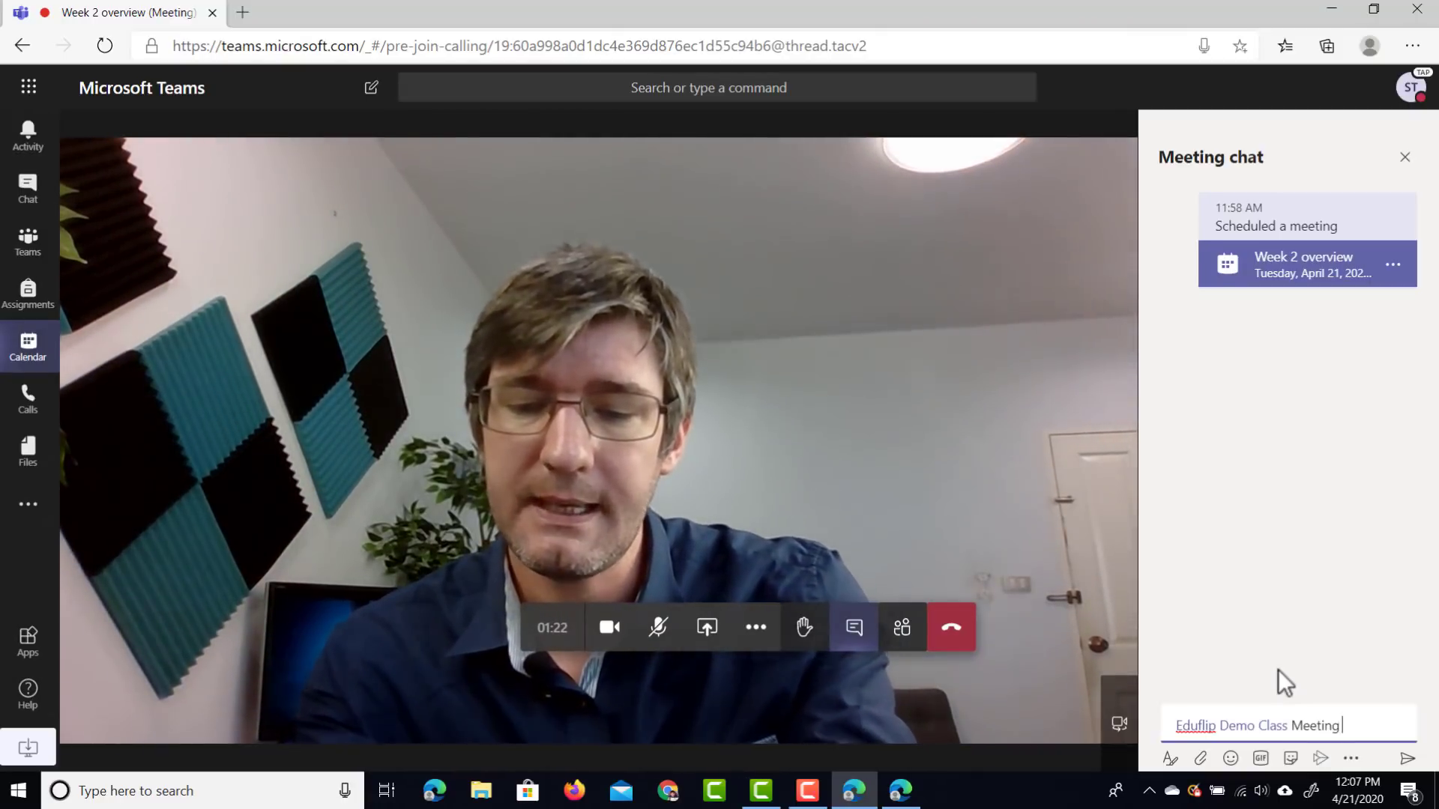
text( starting now.)
key(Return)
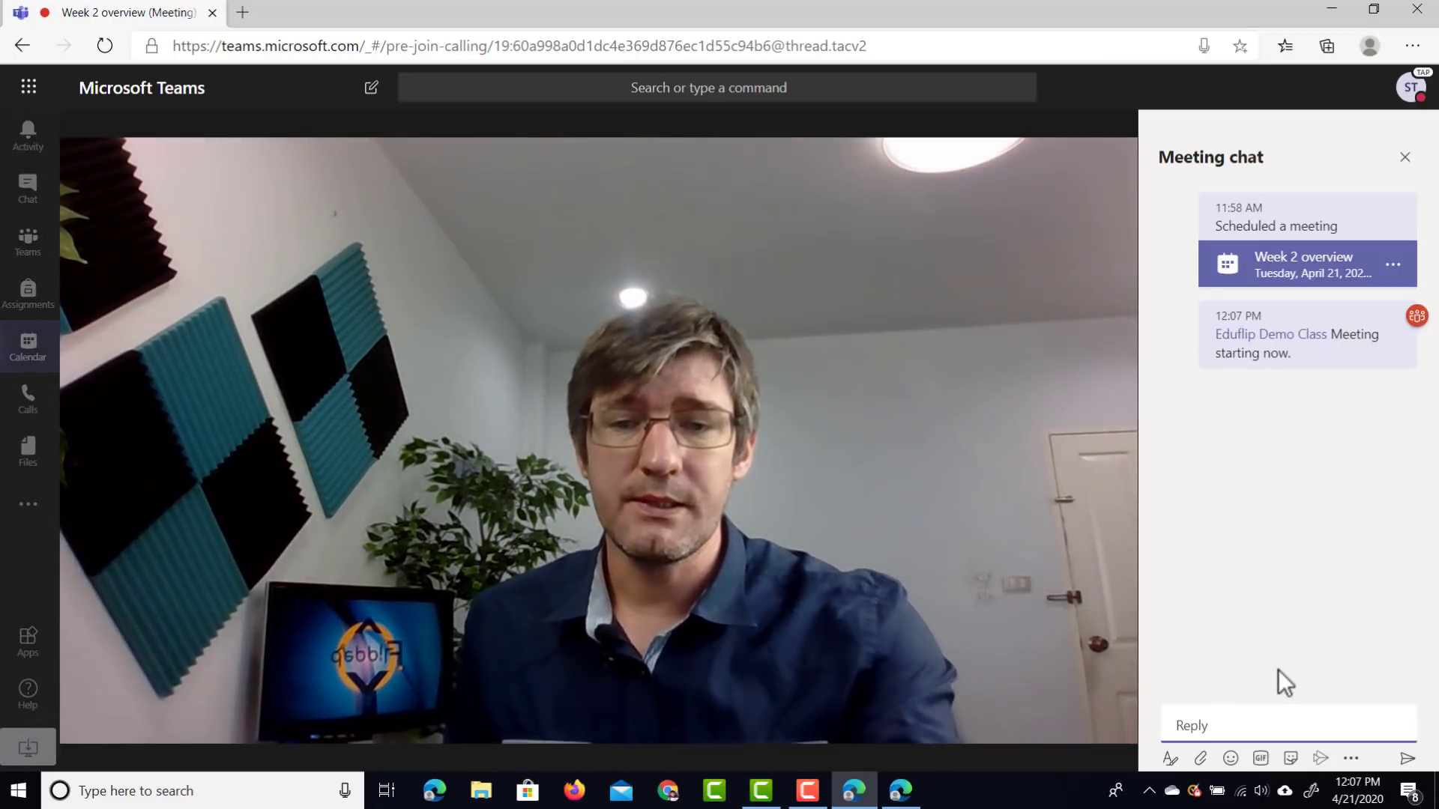
- Return to the student account and open the notification for the teacher's team mention in the Week 2 channel
click(899, 795)
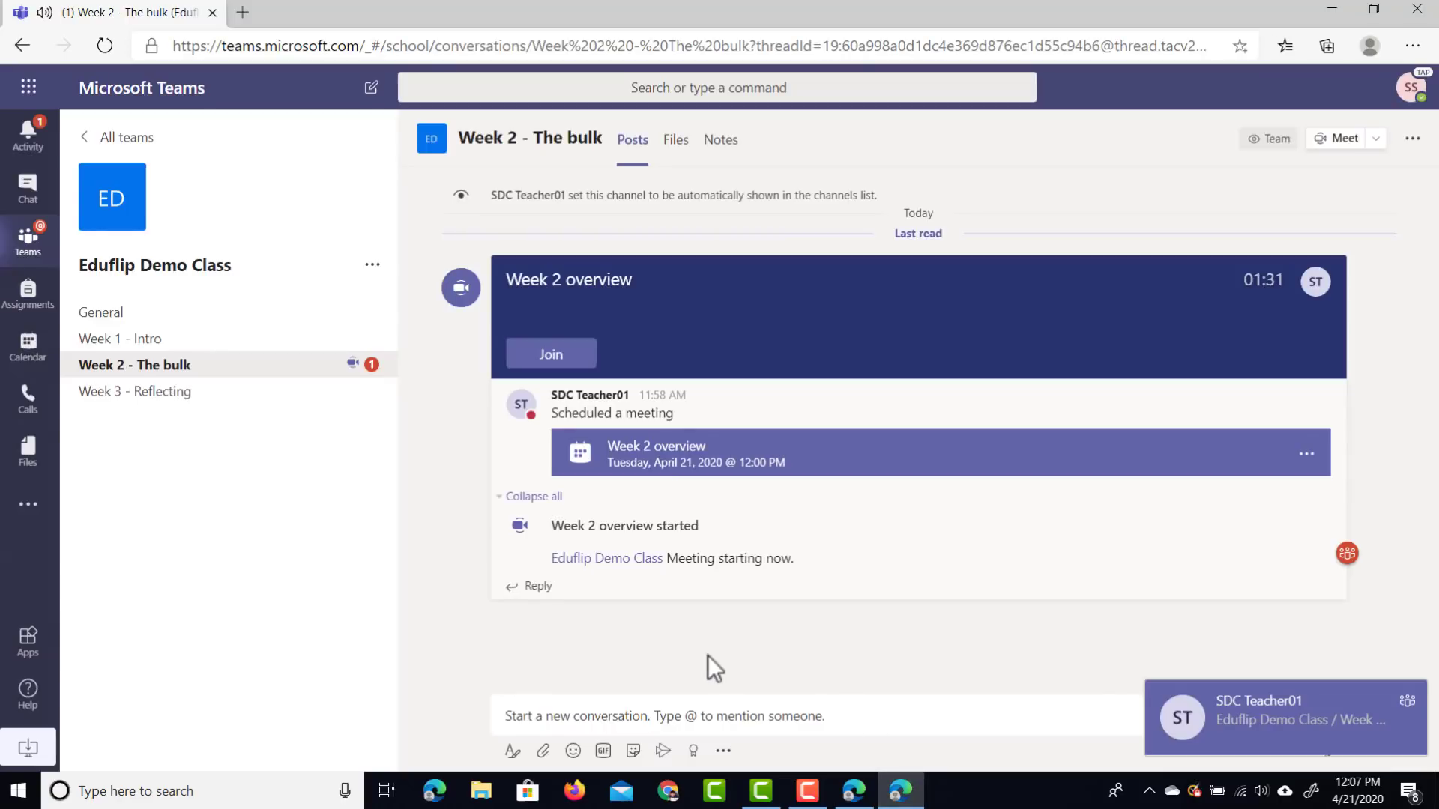
click(1244, 723)
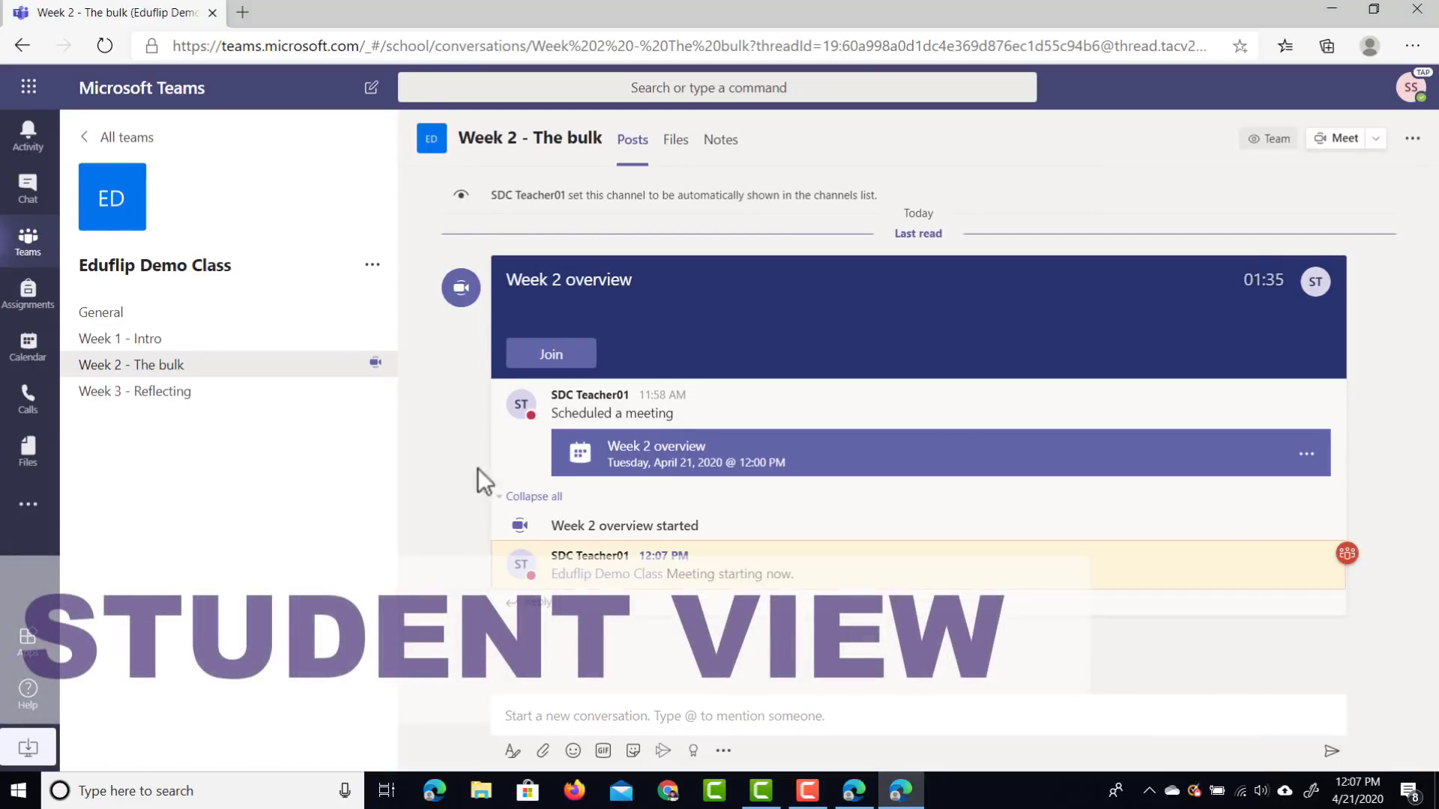